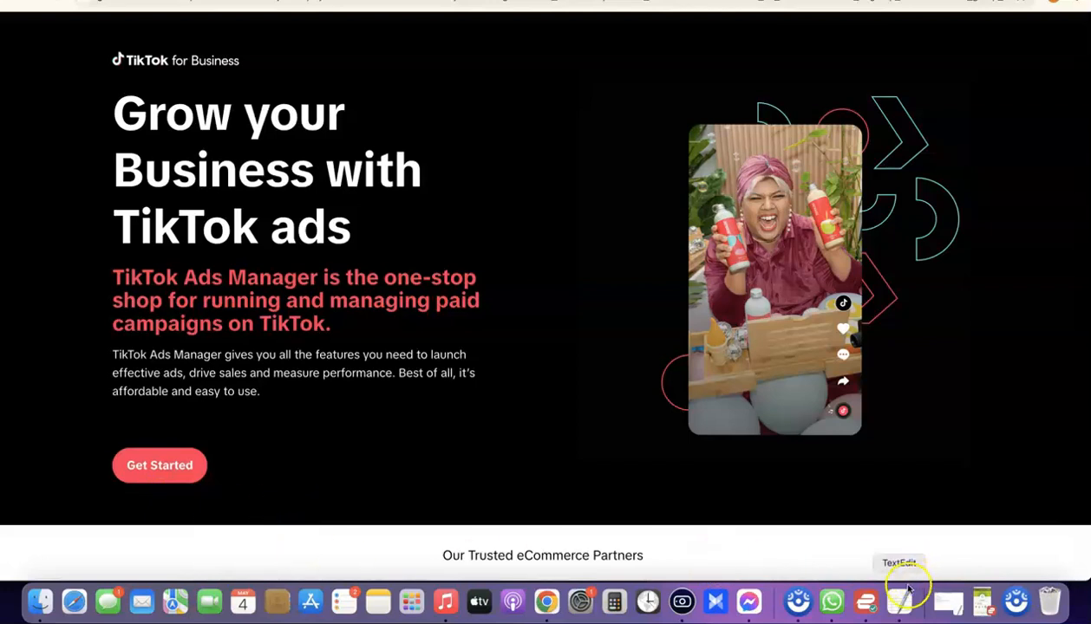
Start the TikTok for Business ad account registration from the landing page.
click(864, 603)
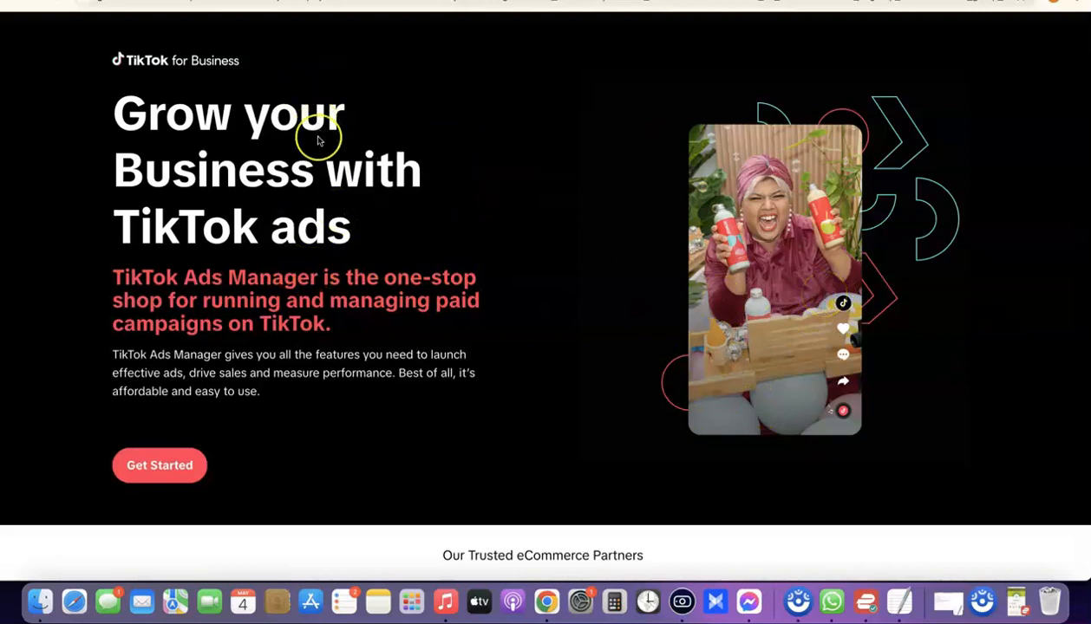
scroll(319, 137, down, 2)
scroll(286, 261, up, 3)
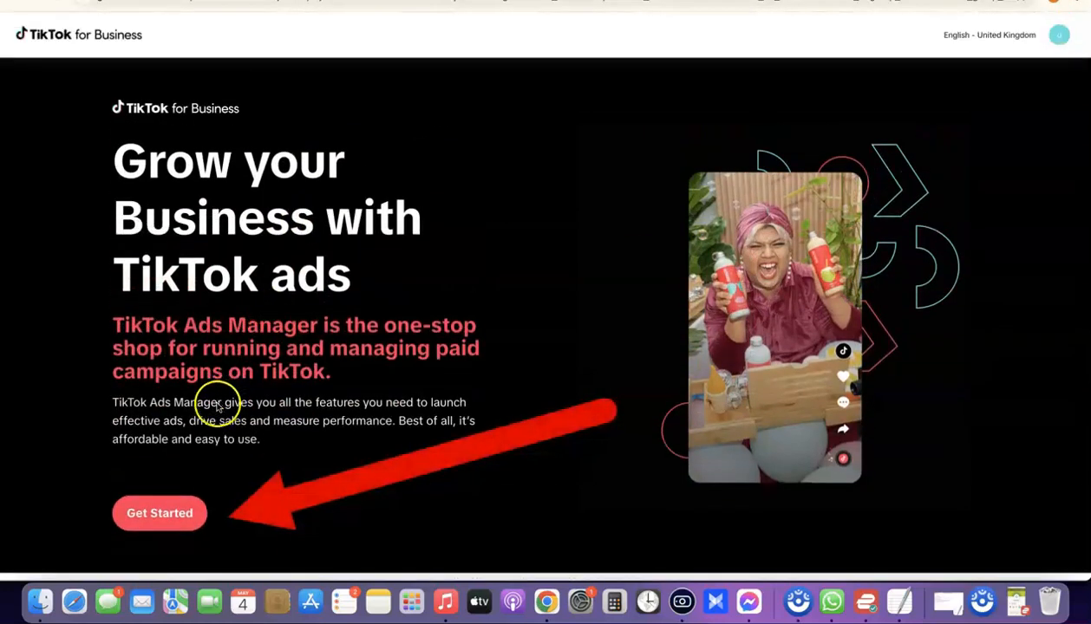
click(172, 513)
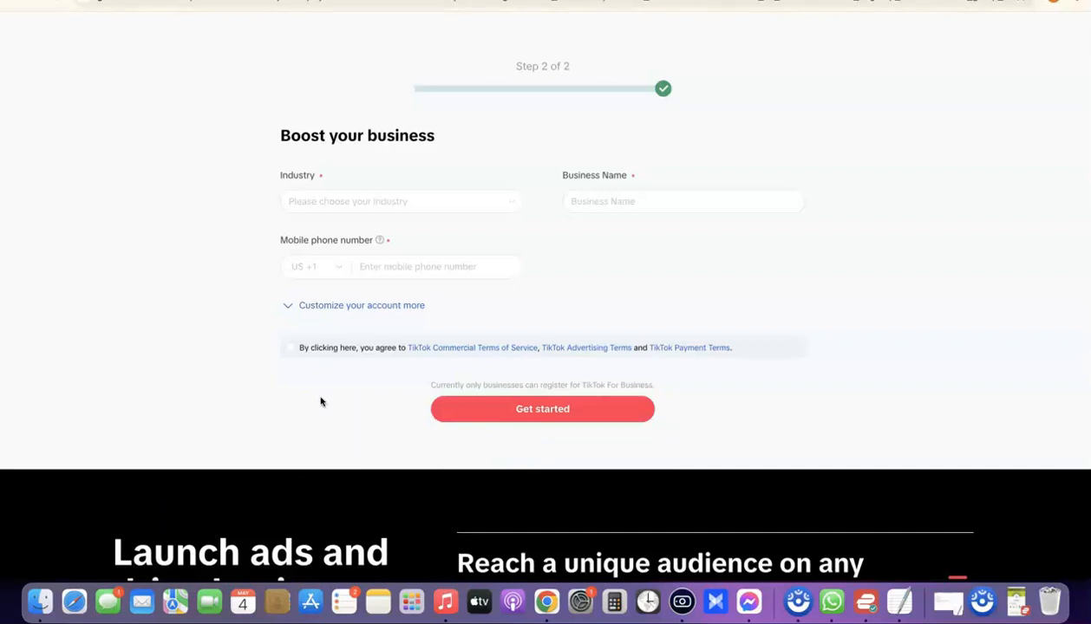
Set the industry to Health & Personal Care within the E-commerce category.
click(462, 202)
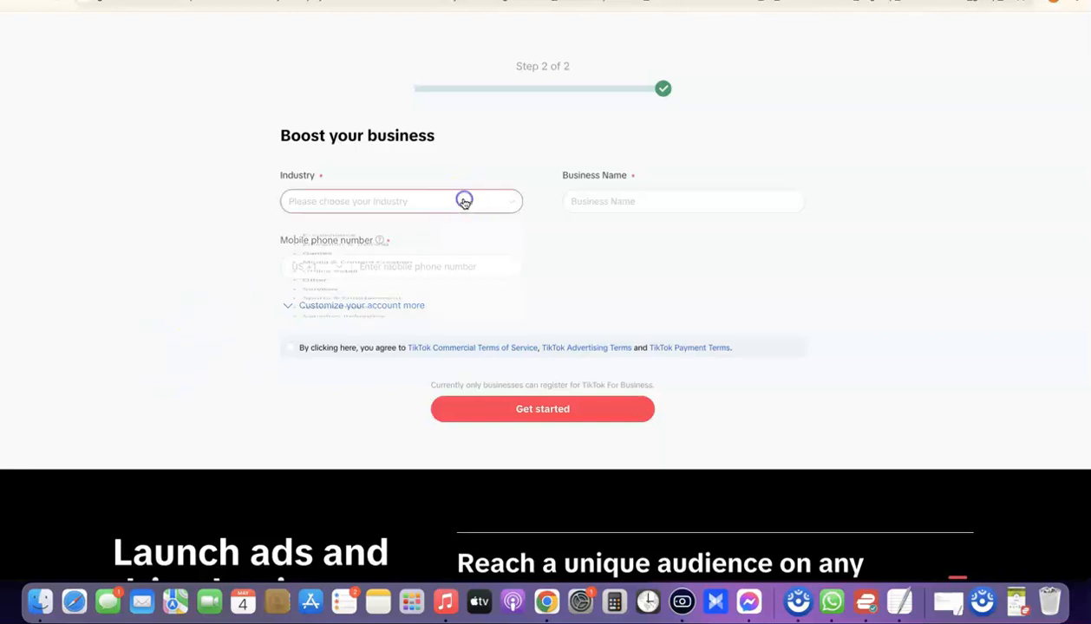
click(338, 270)
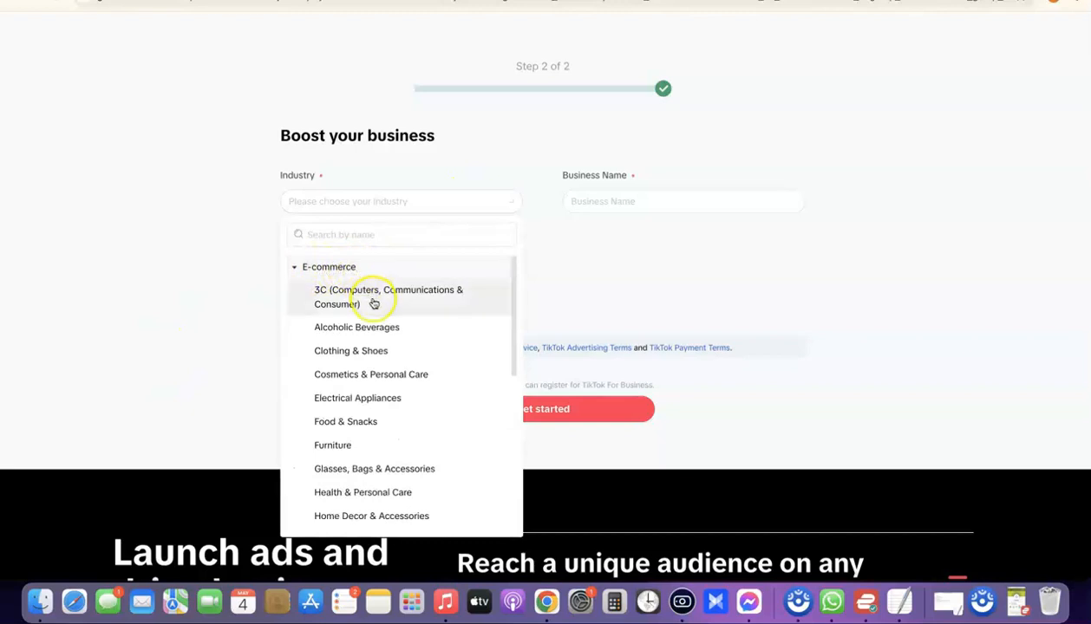
scroll(375, 302, down, 1)
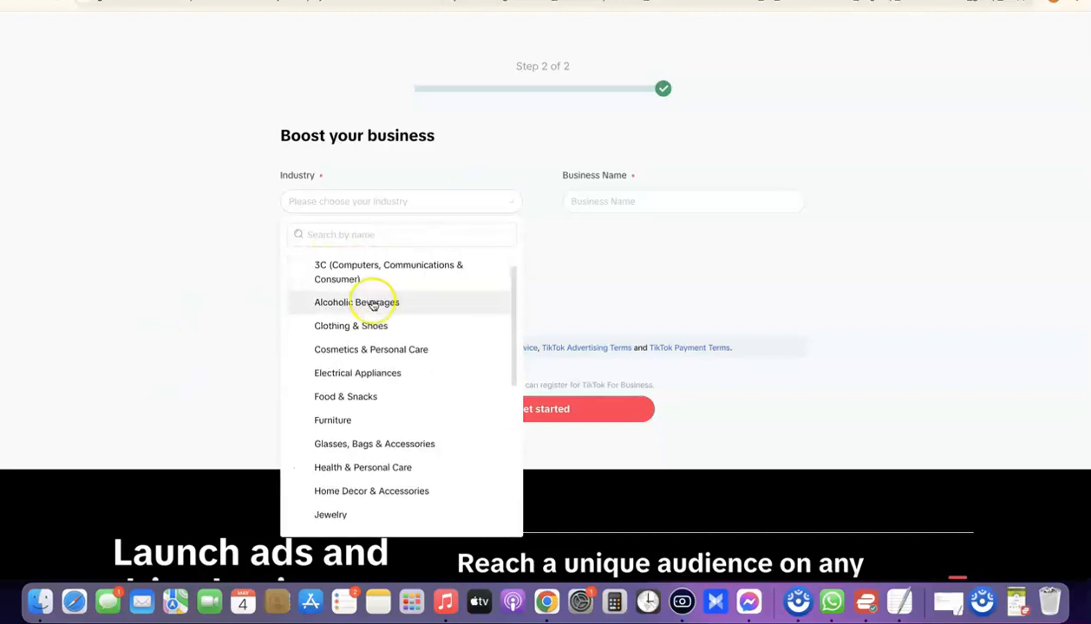
click(363, 465)
Enter Dropshipping Hustle as the business name in the registration form.
click(663, 203)
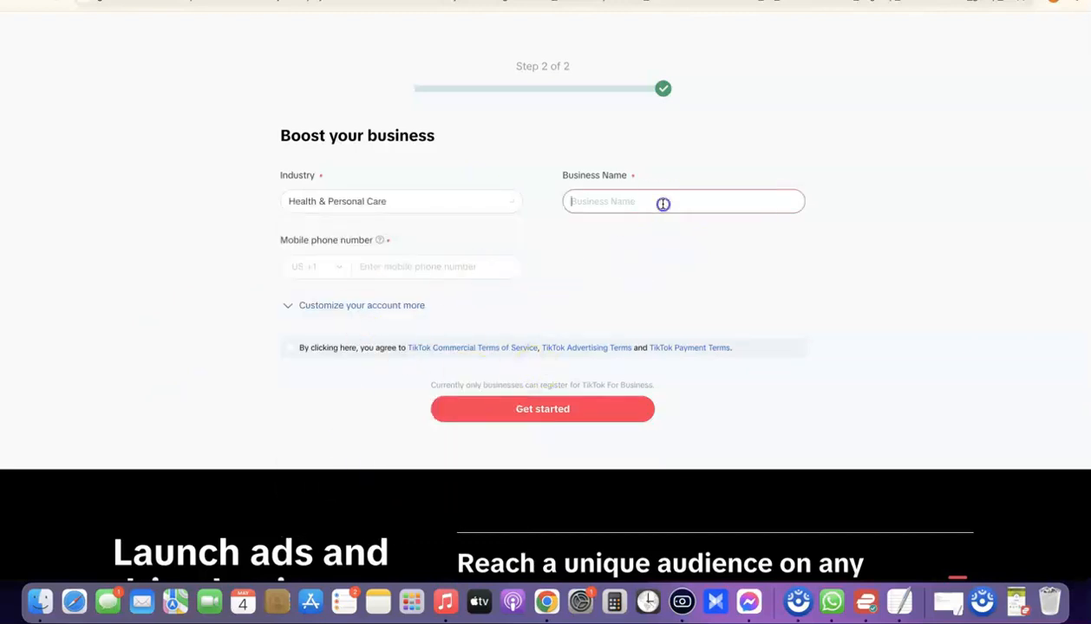
text(DR)
text(rop)
text(shipping Hustle)
Fill in the business's mobile phone number in the registration form.
click(418, 268)
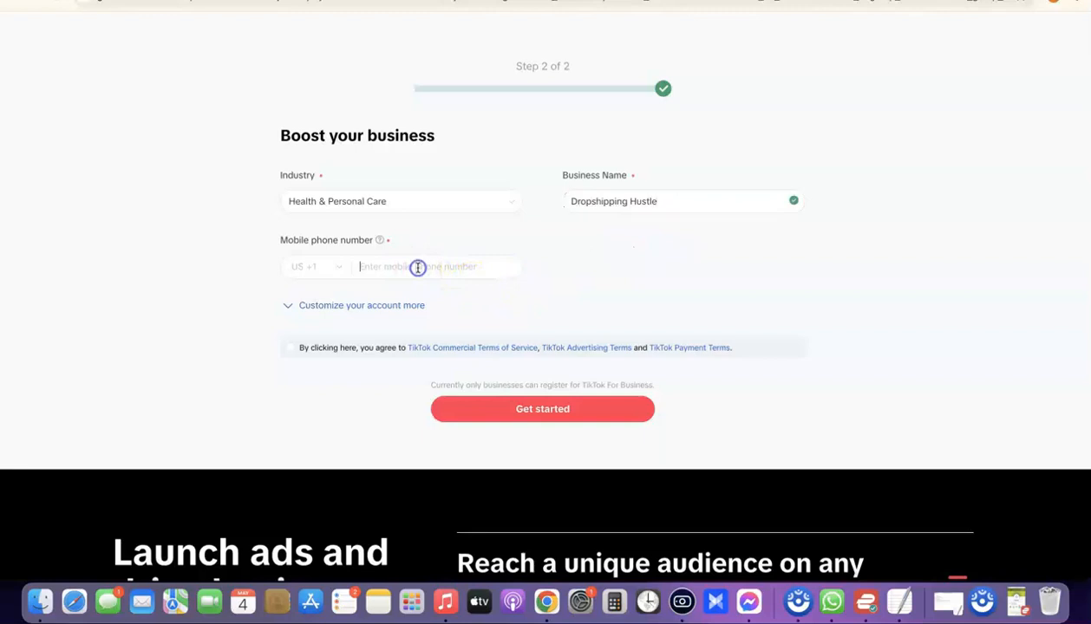
click(901, 600)
click(410, 266)
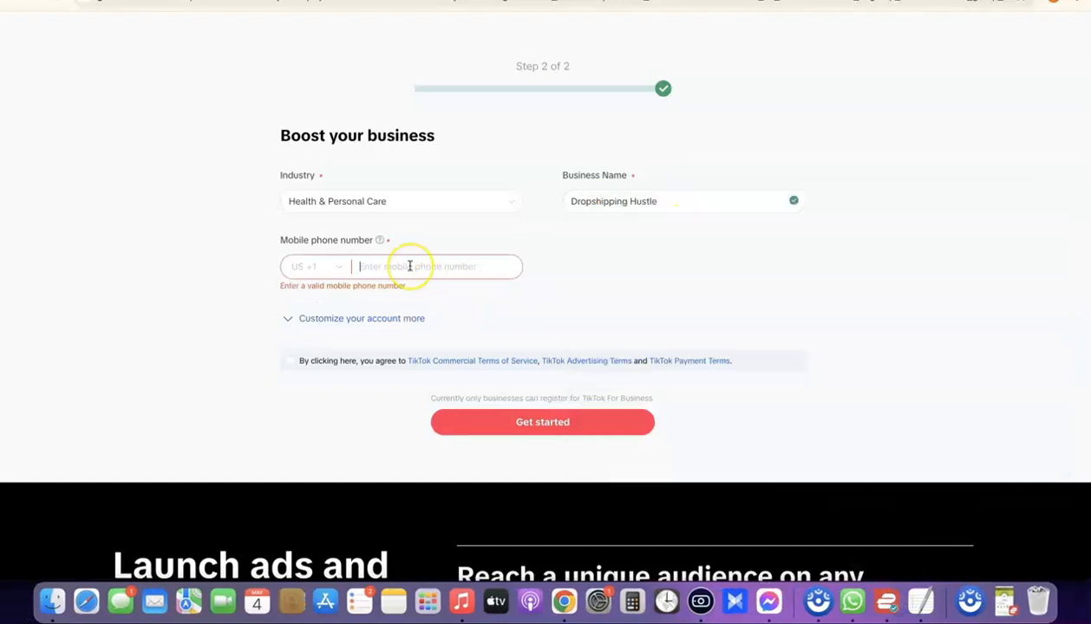
key(super+v)
click(606, 257)
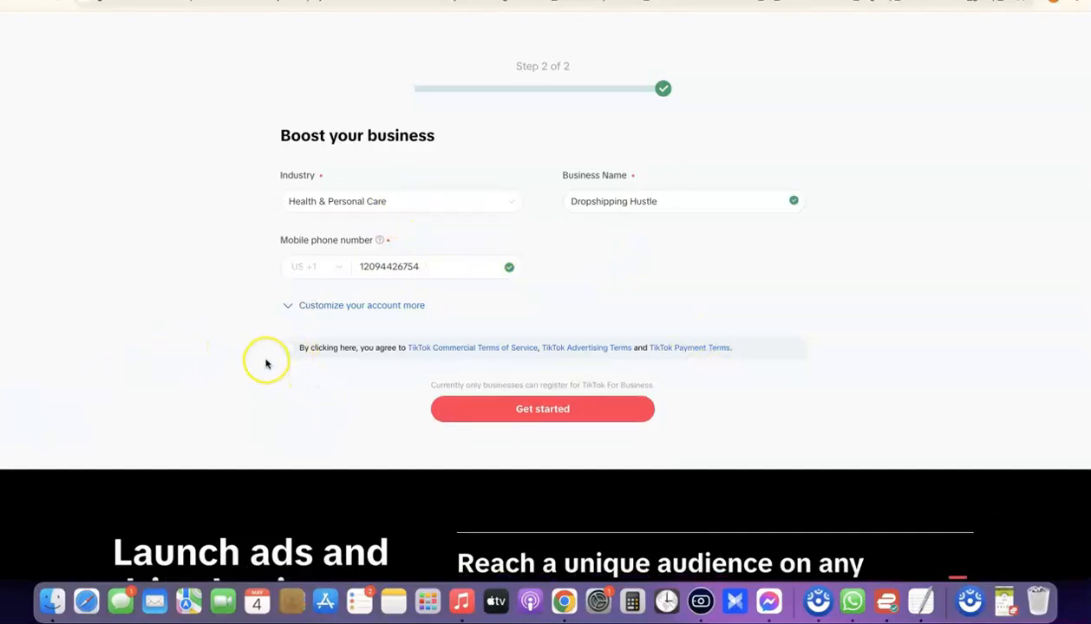
Submit the registration with the commercial, advertising and payment terms agreed to, and accept the Anti-Discrimination Ad Policy.
key(super+plus)
scroll(267, 364, down, 1)
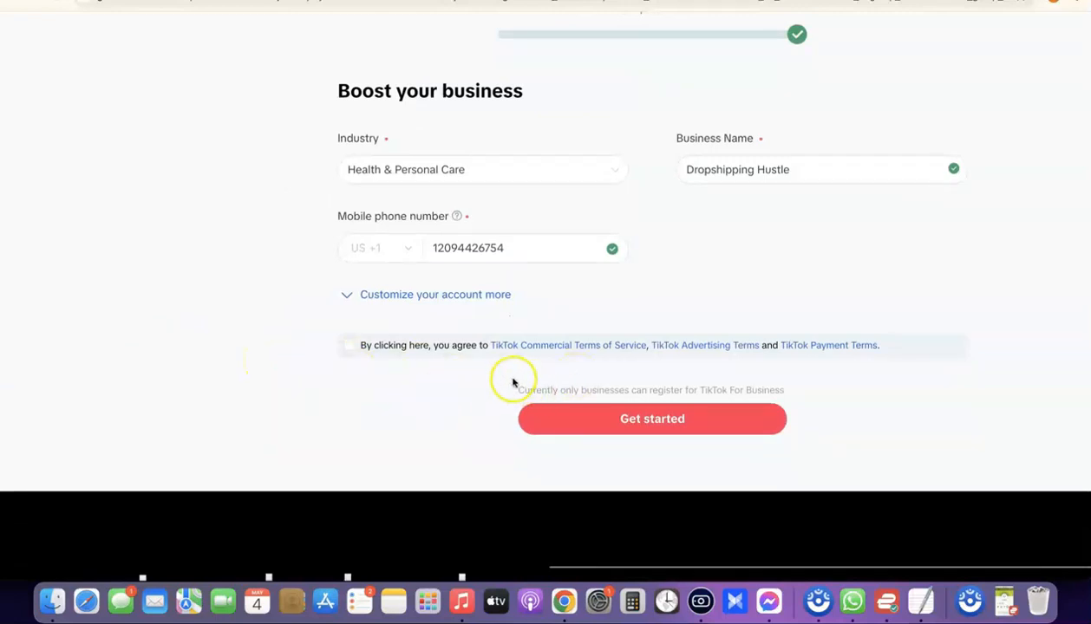
click(349, 346)
scroll(300, 322, down, 3)
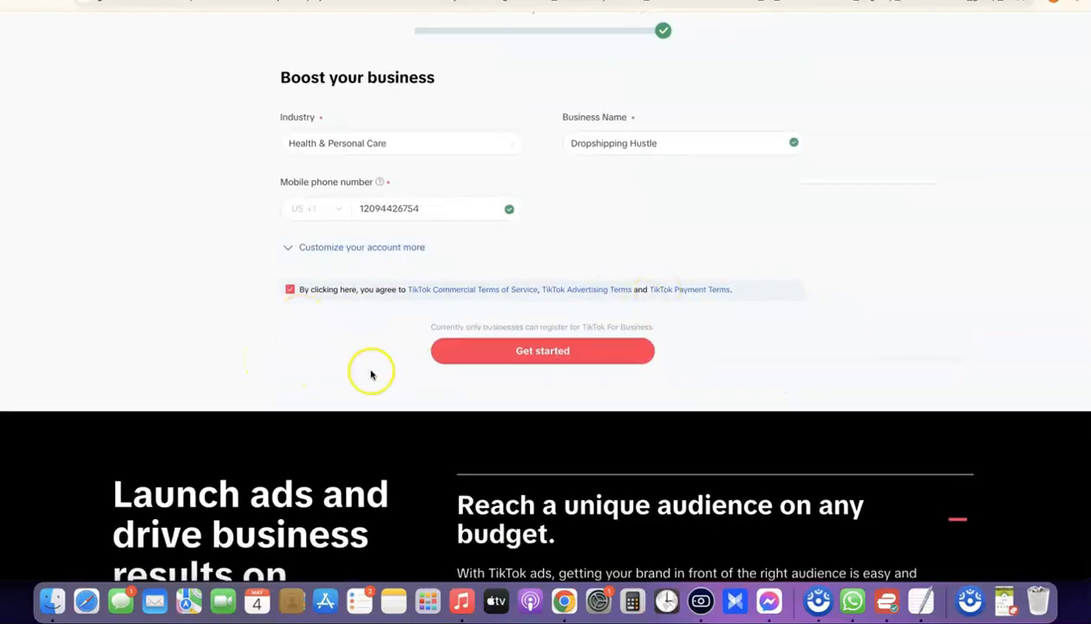
click(565, 357)
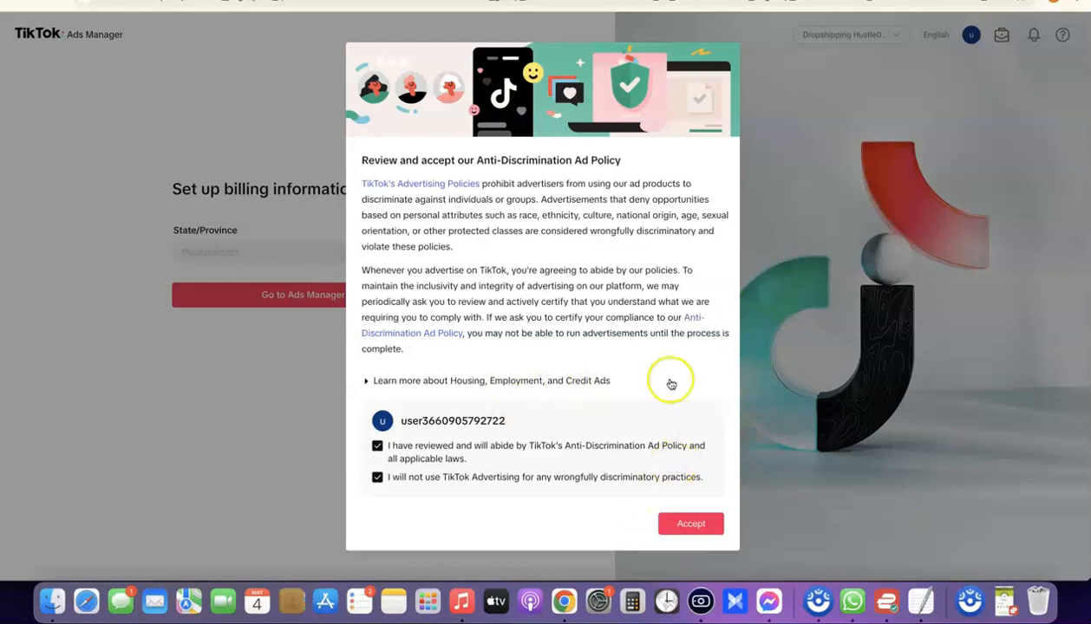
click(696, 524)
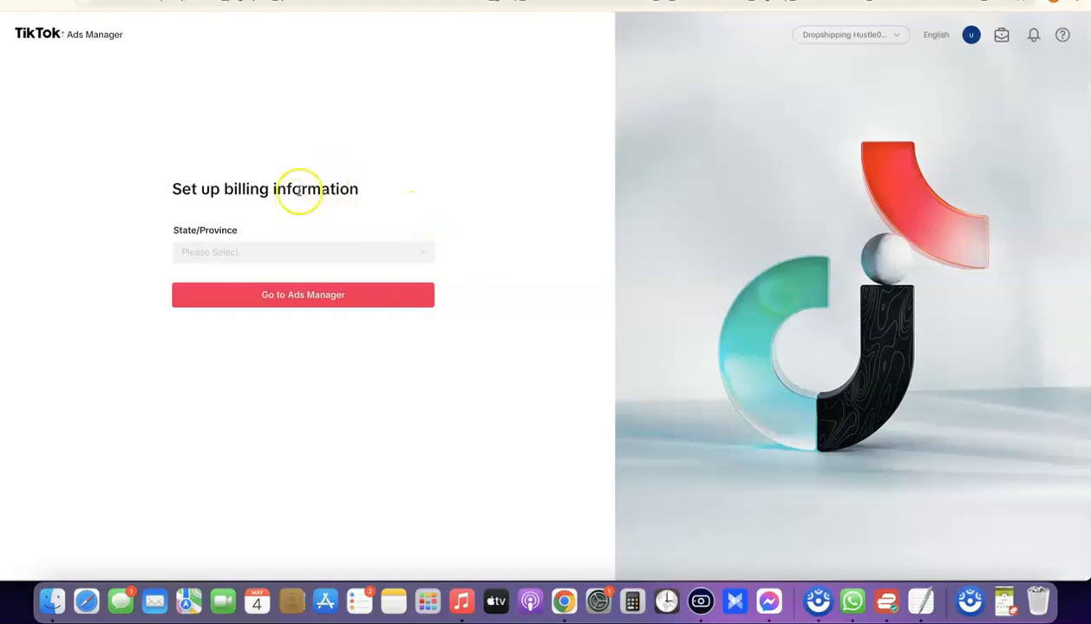
Set the billing state to Wyoming and continue to Ads Manager.
click(423, 258)
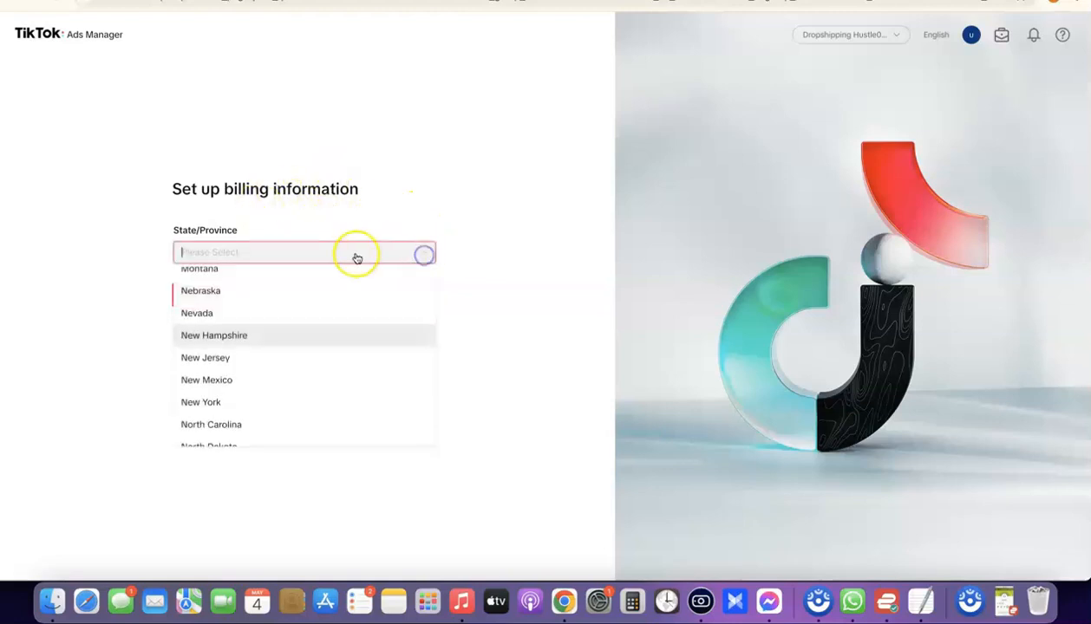
scroll(337, 293, down, 5)
scroll(337, 293, up, 3)
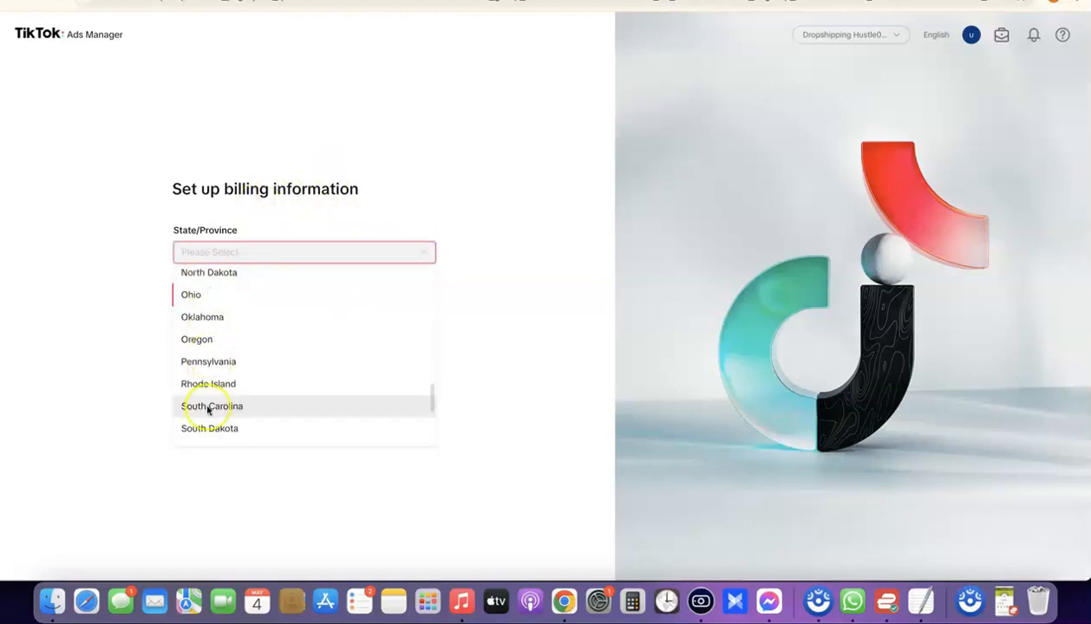
scroll(260, 390, down, 5)
click(205, 438)
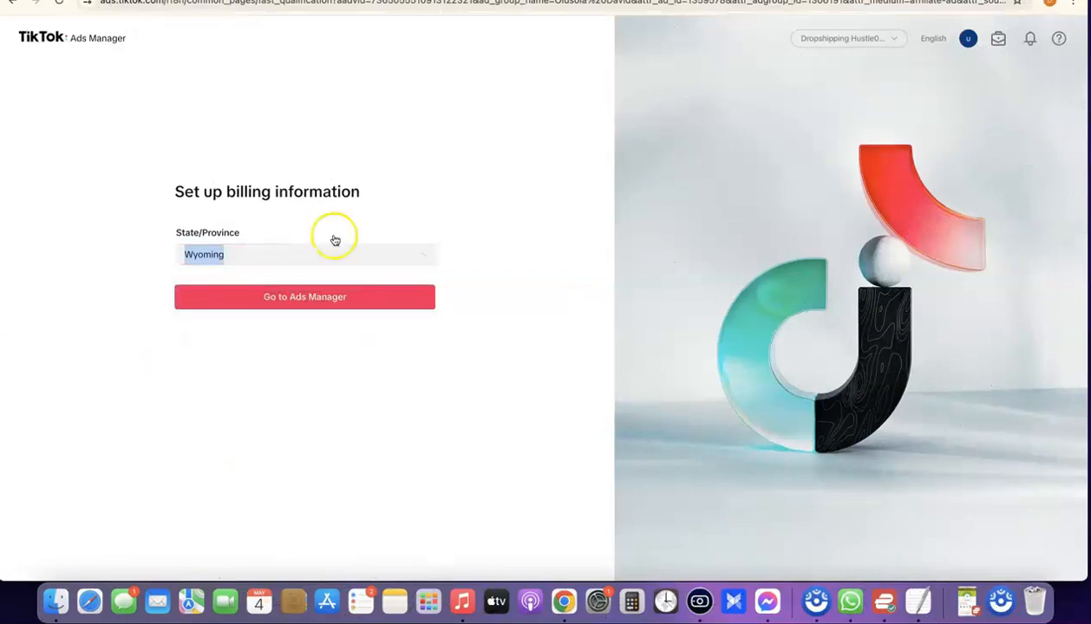
click(411, 220)
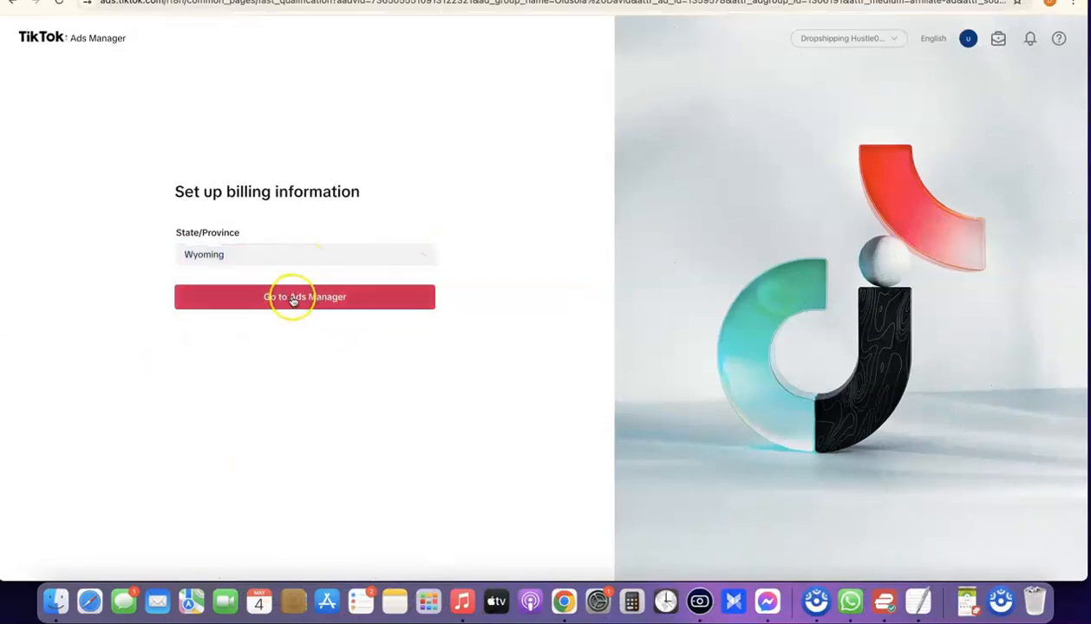
click(320, 301)
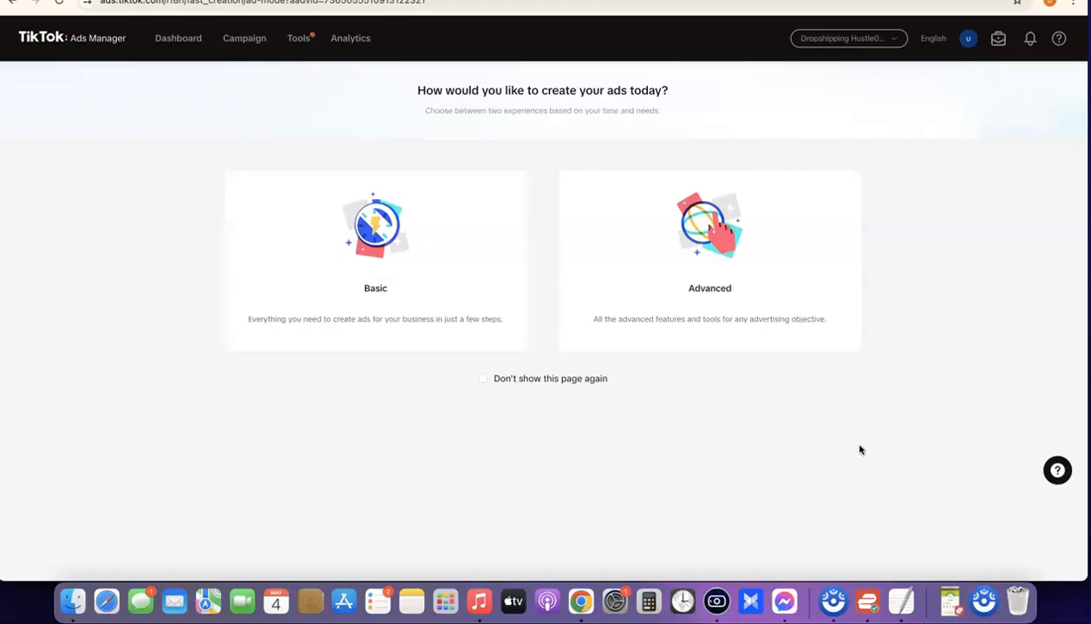
Choose the Advanced ad creation mode and dismiss the tip about the new advertising objectives look.
click(704, 292)
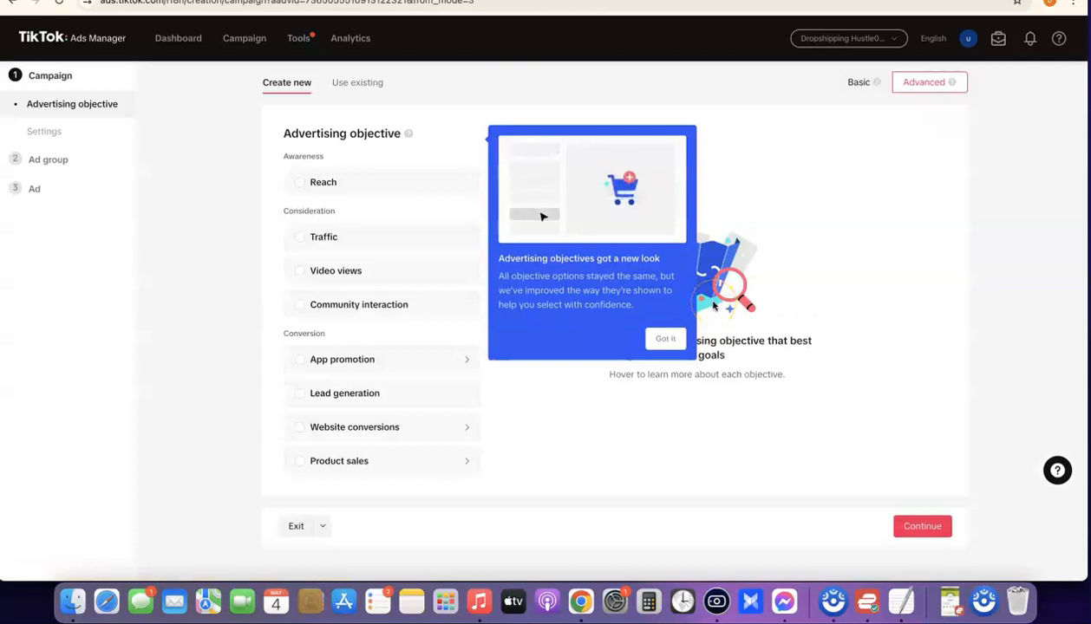
click(667, 341)
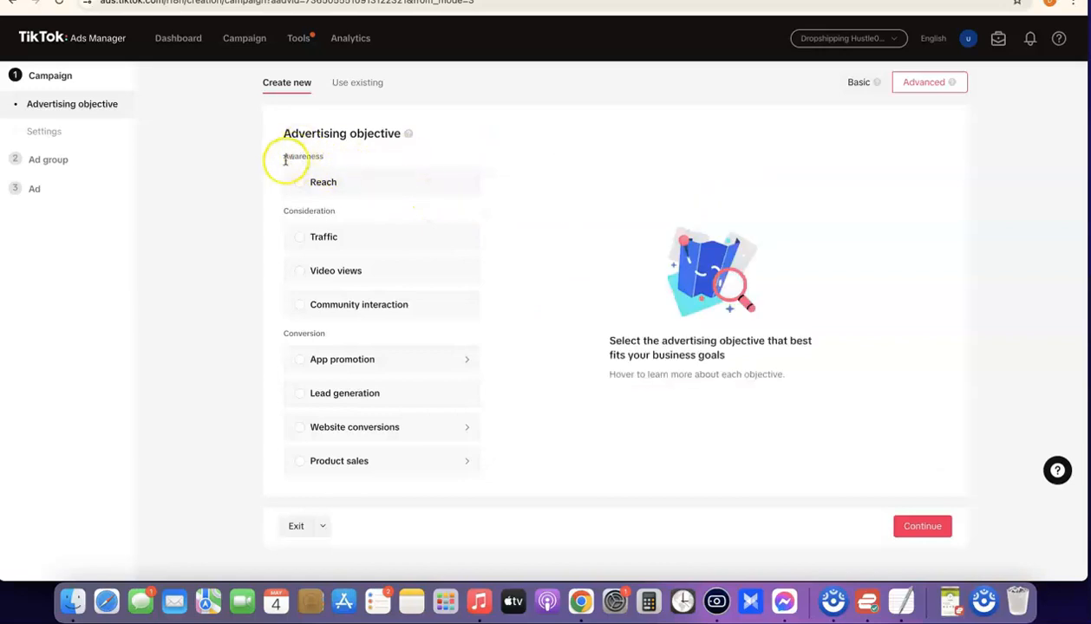
Examine the descriptions of the awareness, consideration and conversion advertising objectives, from Reach to Product sales.
click(312, 186)
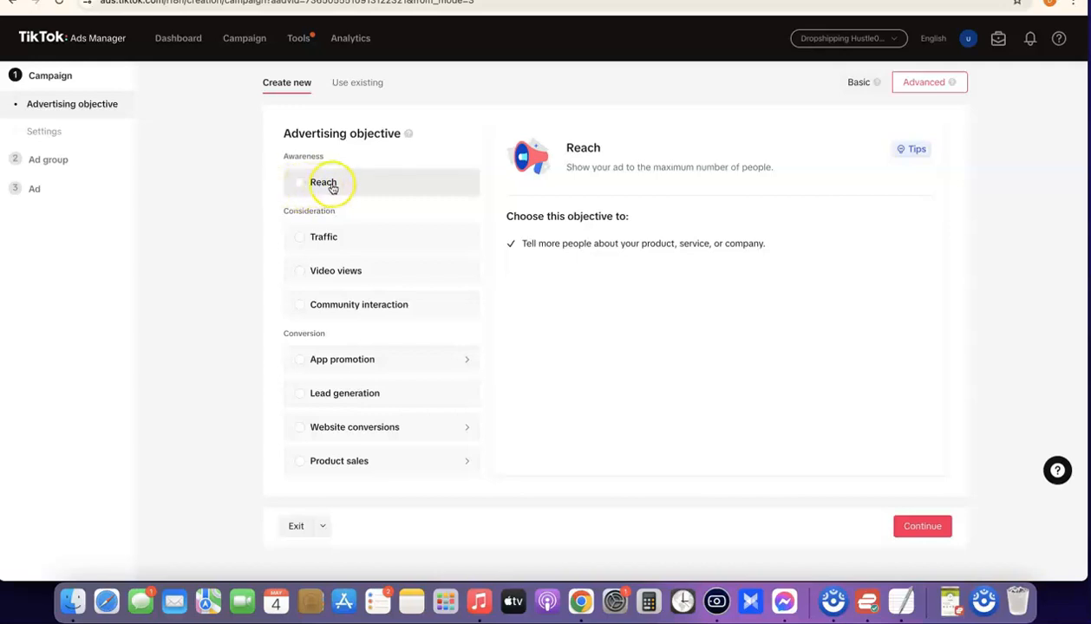
click(333, 243)
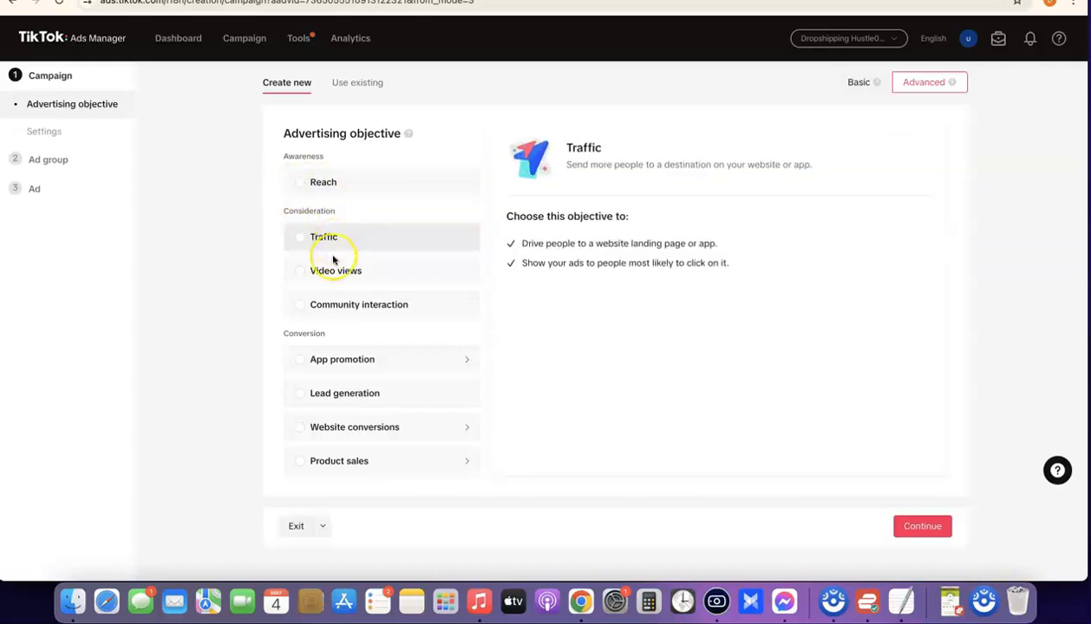
click(319, 270)
click(357, 308)
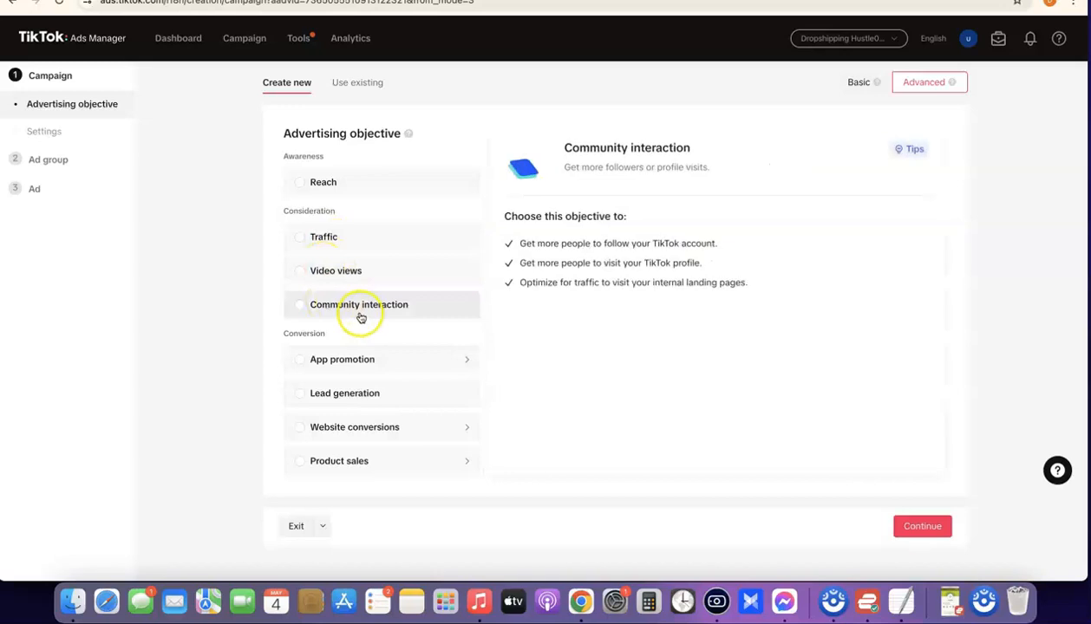
click(331, 364)
click(340, 397)
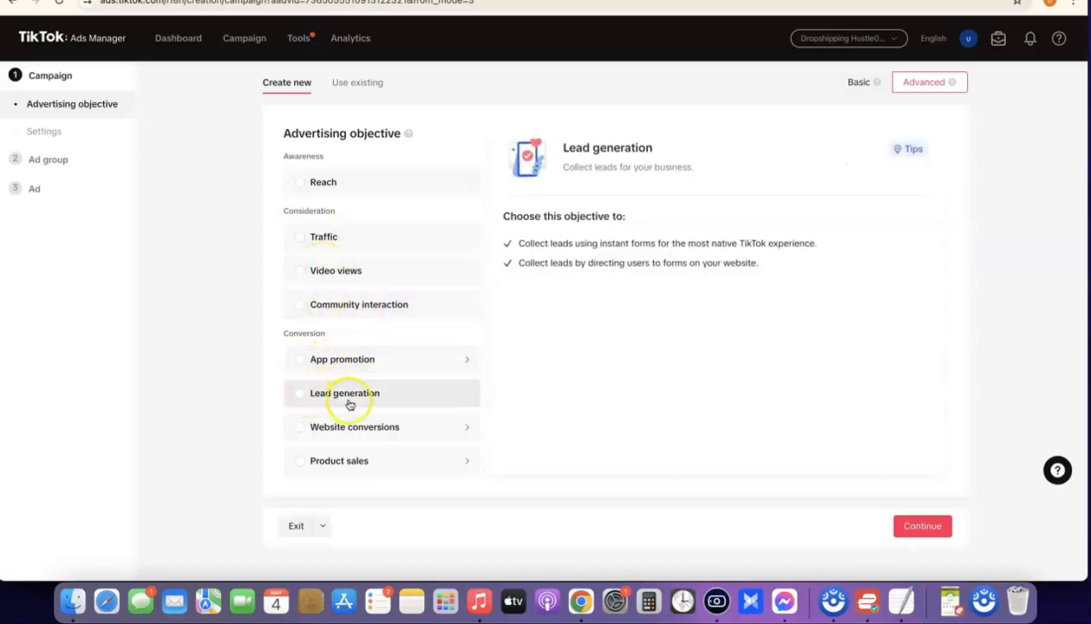
click(331, 425)
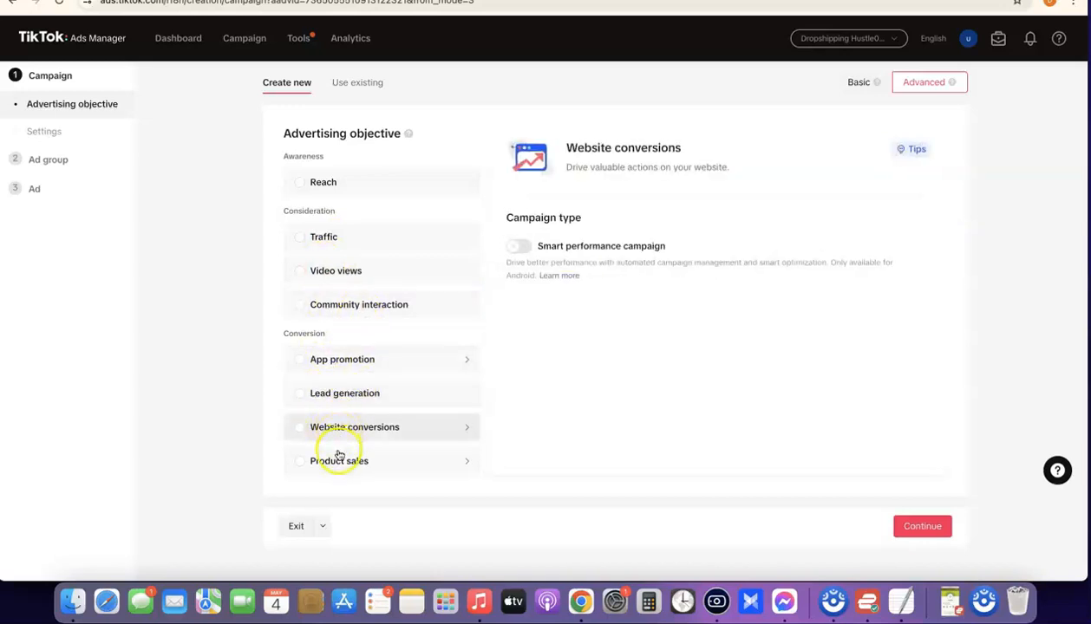
click(341, 461)
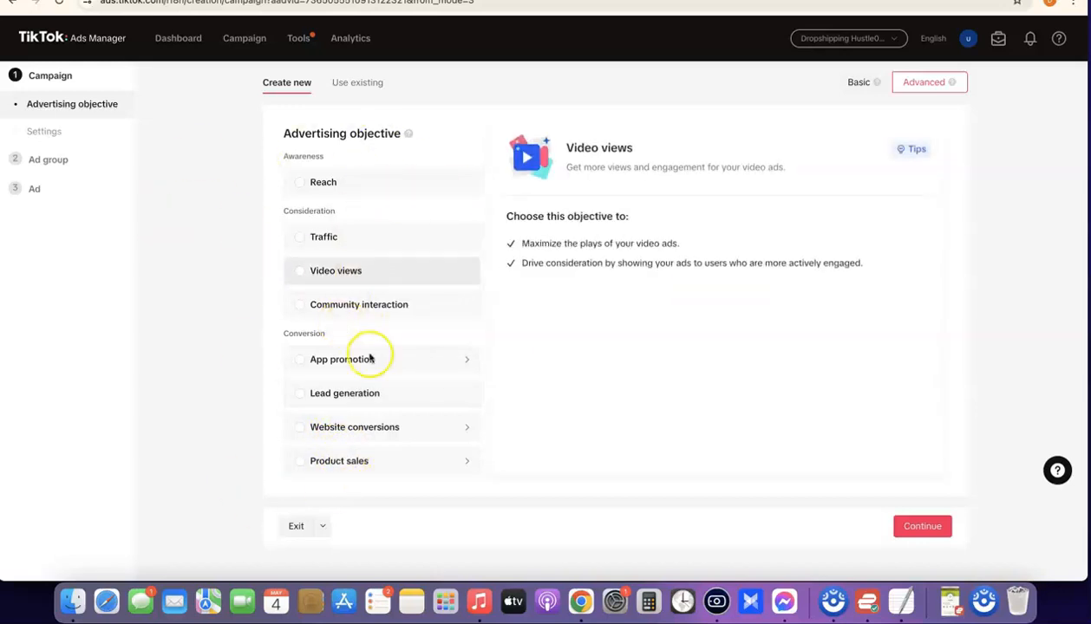
mouse_move(330, 237)
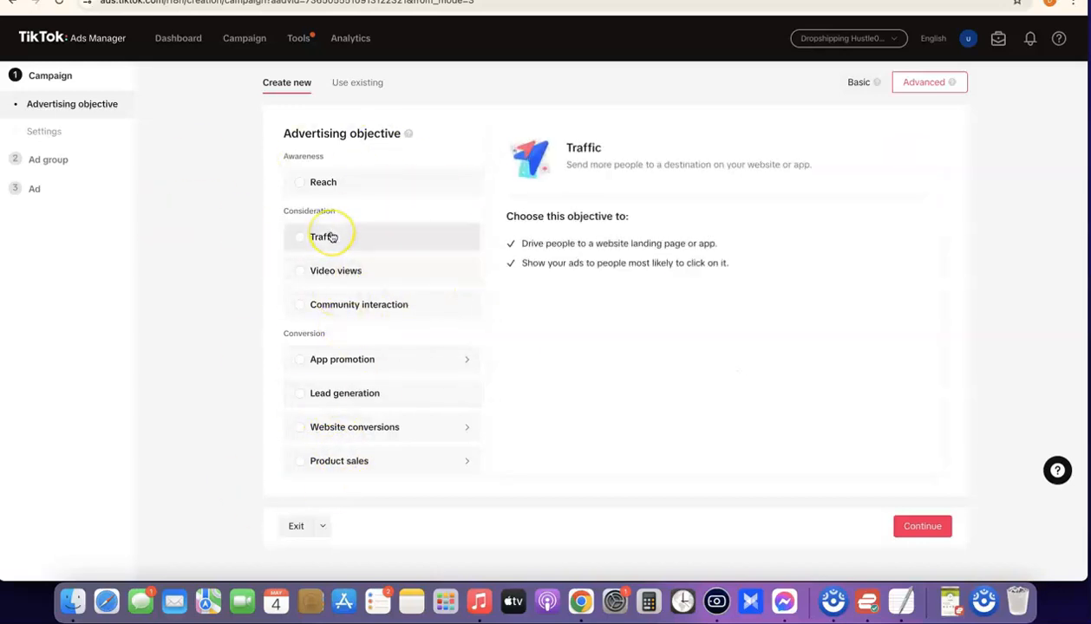
Select Website conversions as the campaign's advertising objective and dismiss the customer satisfaction survey.
click(305, 429)
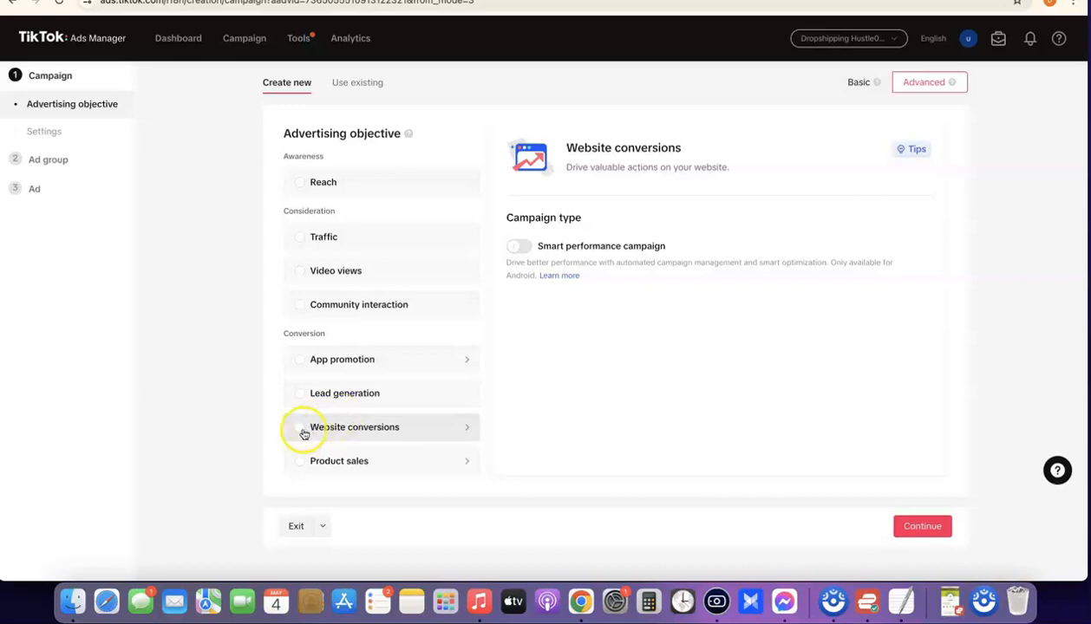
click(300, 427)
scroll(564, 336, down, 3)
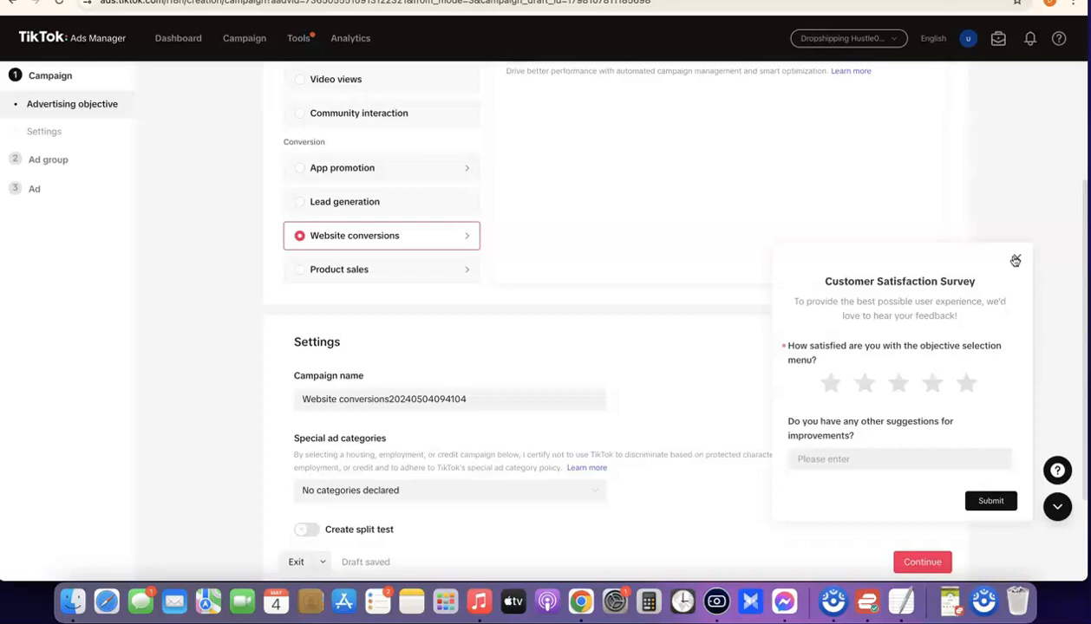
click(1016, 261)
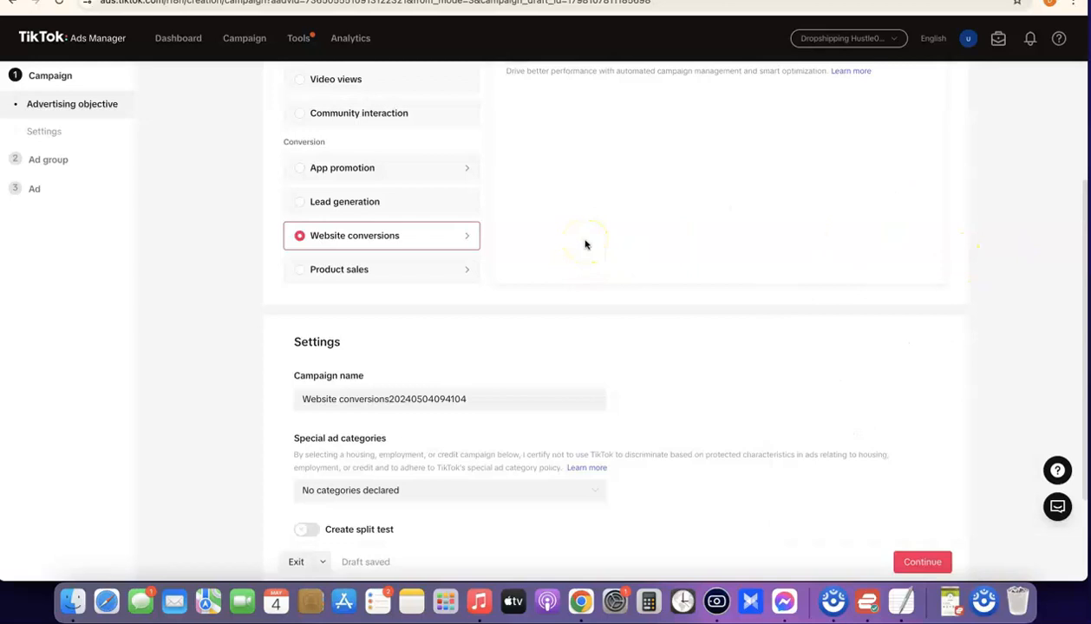
Exit the campaign draft to the dashboard and open the payment setup page.
scroll(586, 244, up, 3)
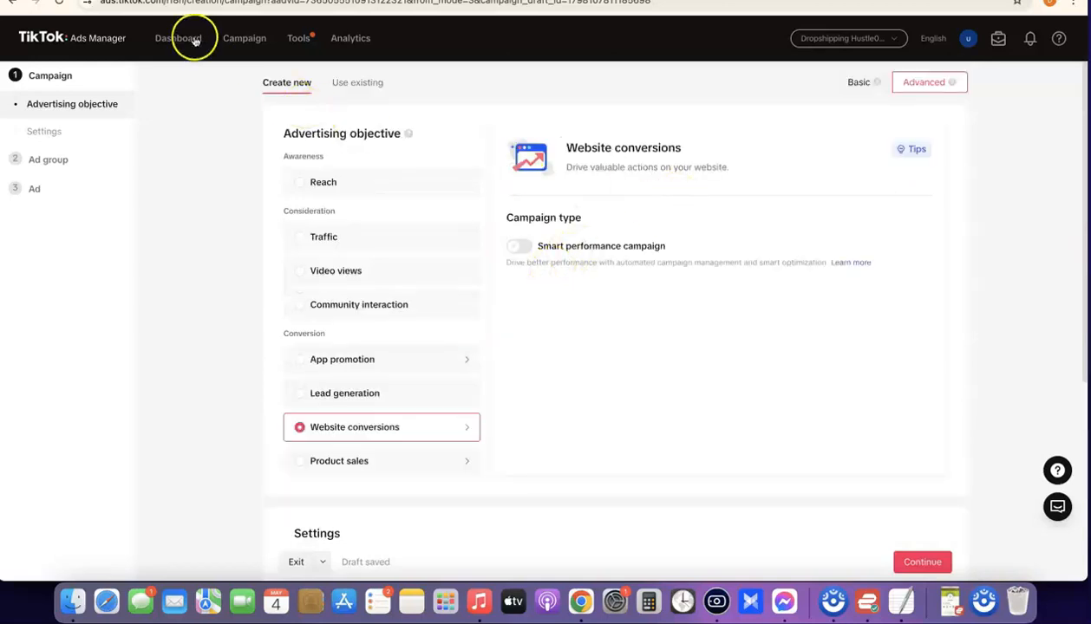
click(166, 43)
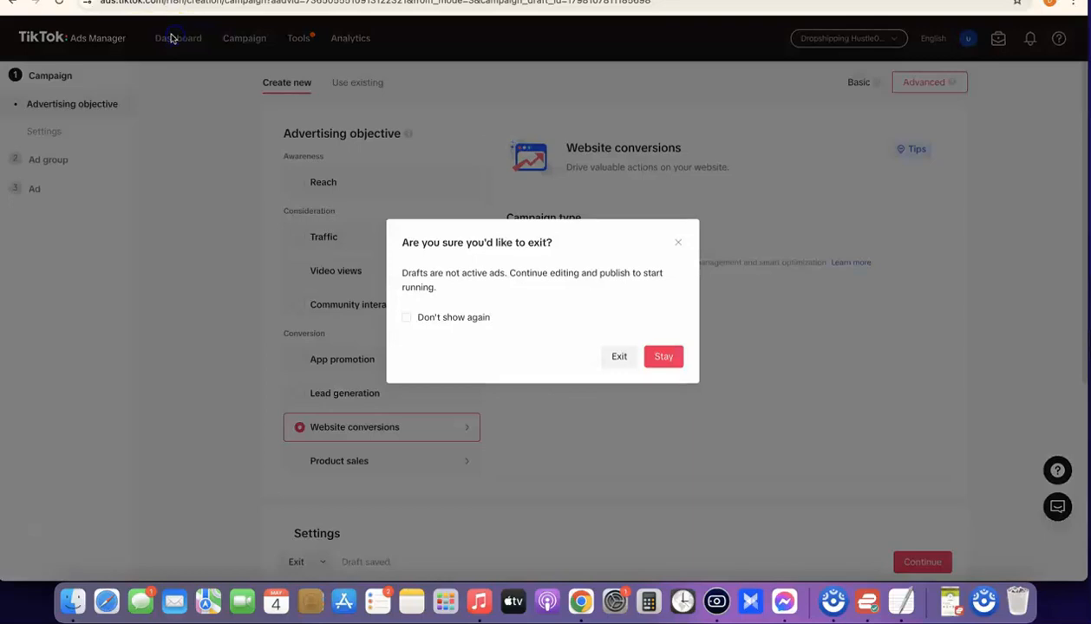
click(618, 356)
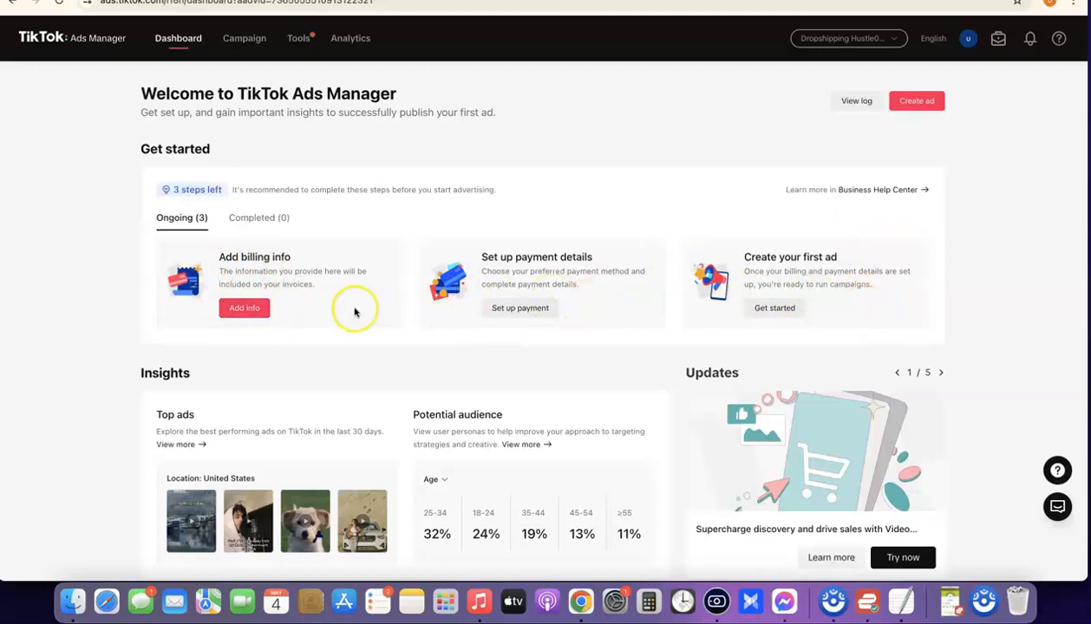
click(512, 307)
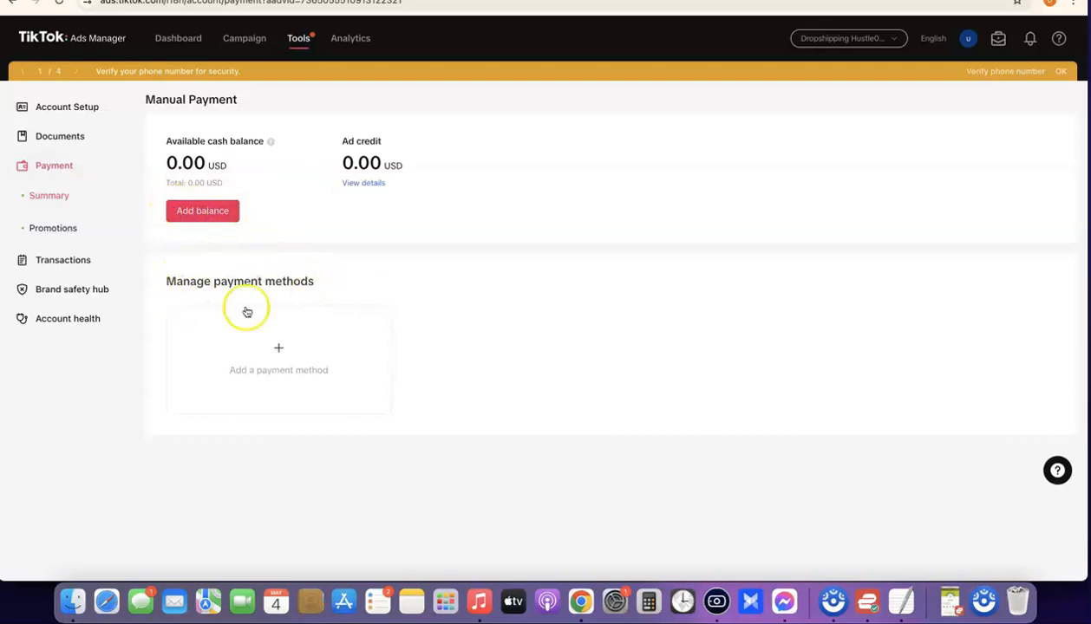
Check which types of payment method can be added and close the dialog without adding one.
click(276, 349)
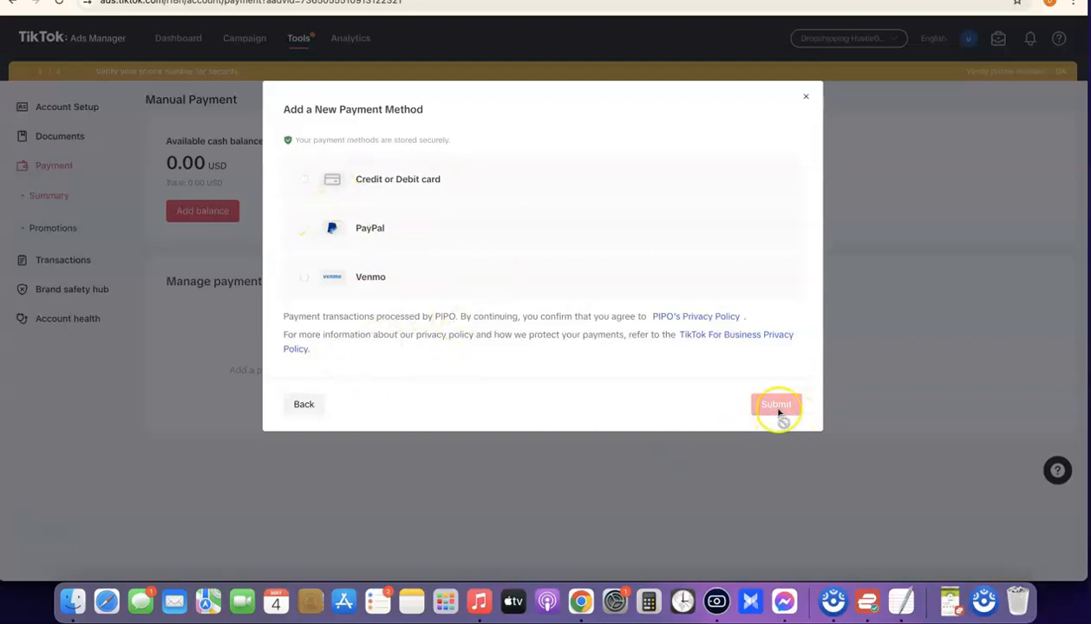
click(807, 99)
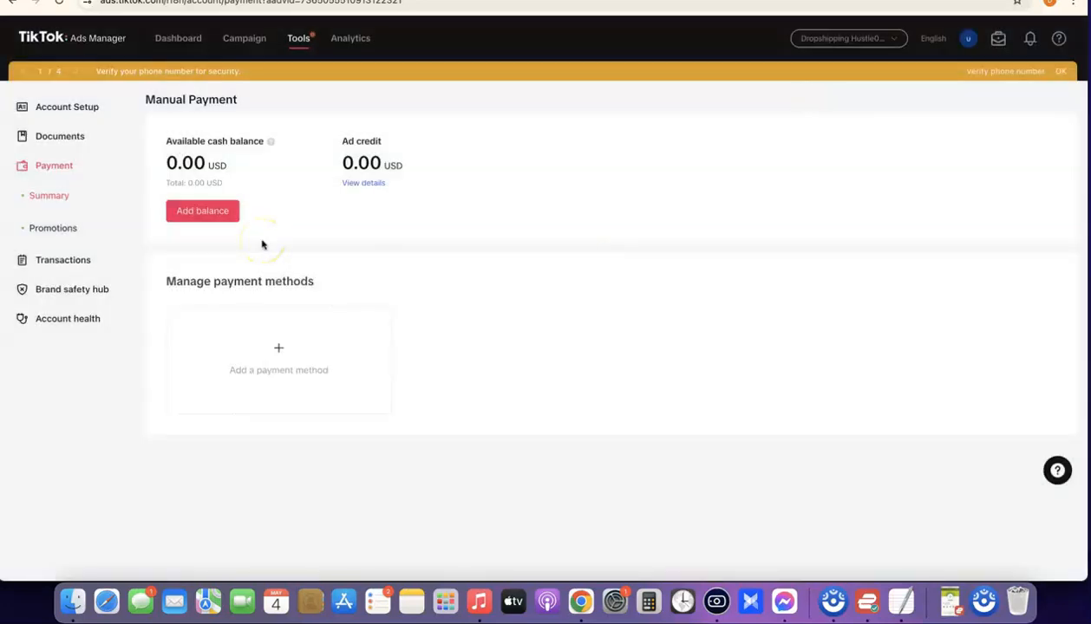
Open the Business Center registration, register as an advertiser with new business information, and set the country to United States.
click(997, 42)
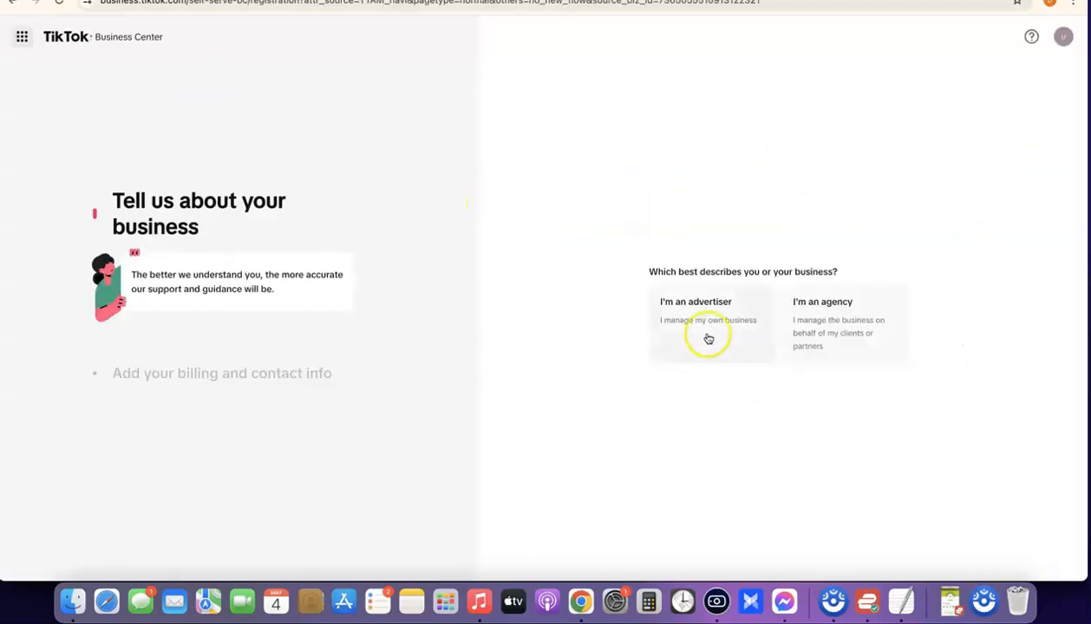
click(708, 307)
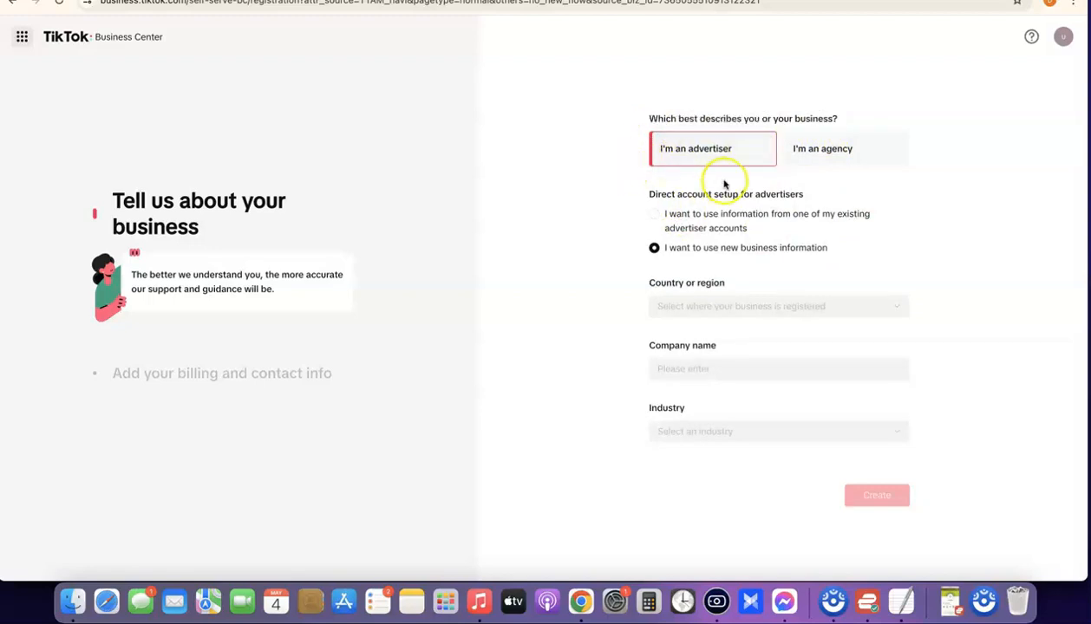
click(730, 311)
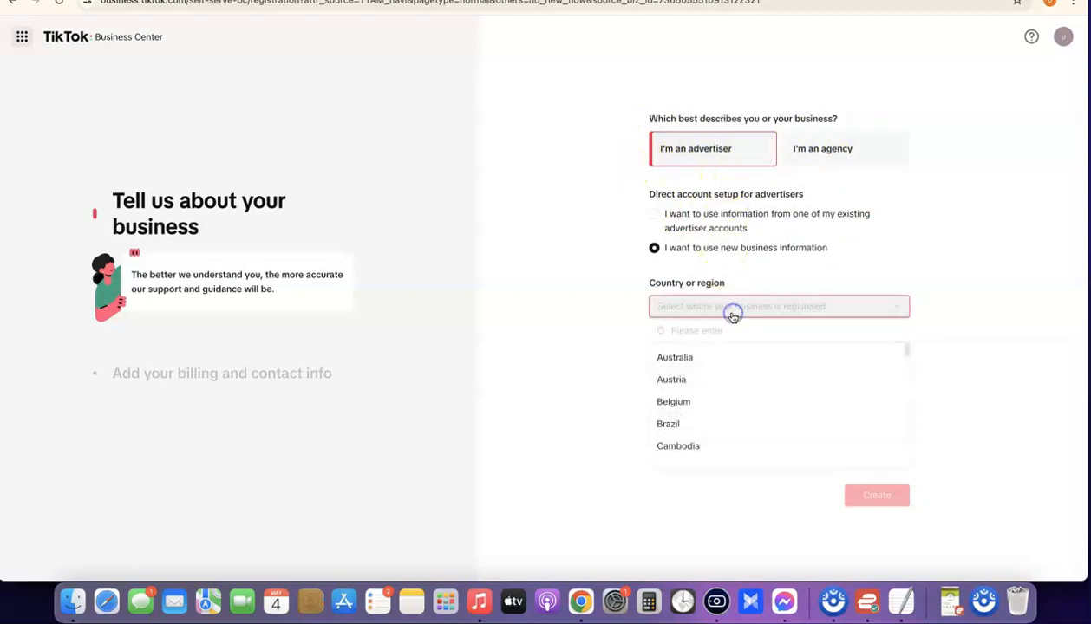
scroll(715, 367, down, 10)
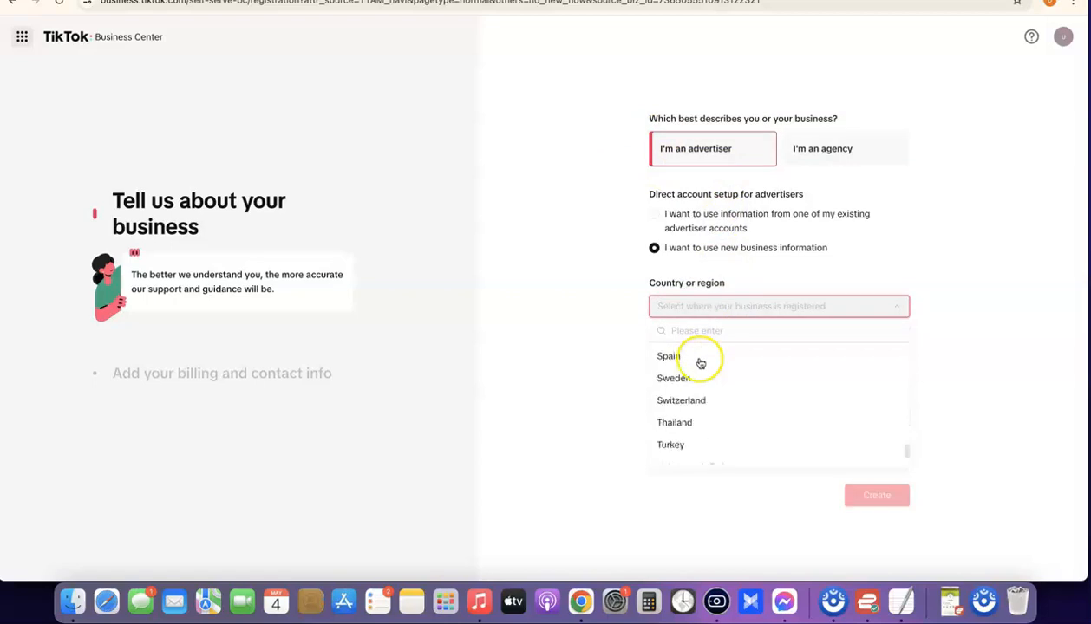
click(686, 431)
Enter Dropshipping Hustle as the company name and the Business Center name.
scroll(737, 229, down, 1)
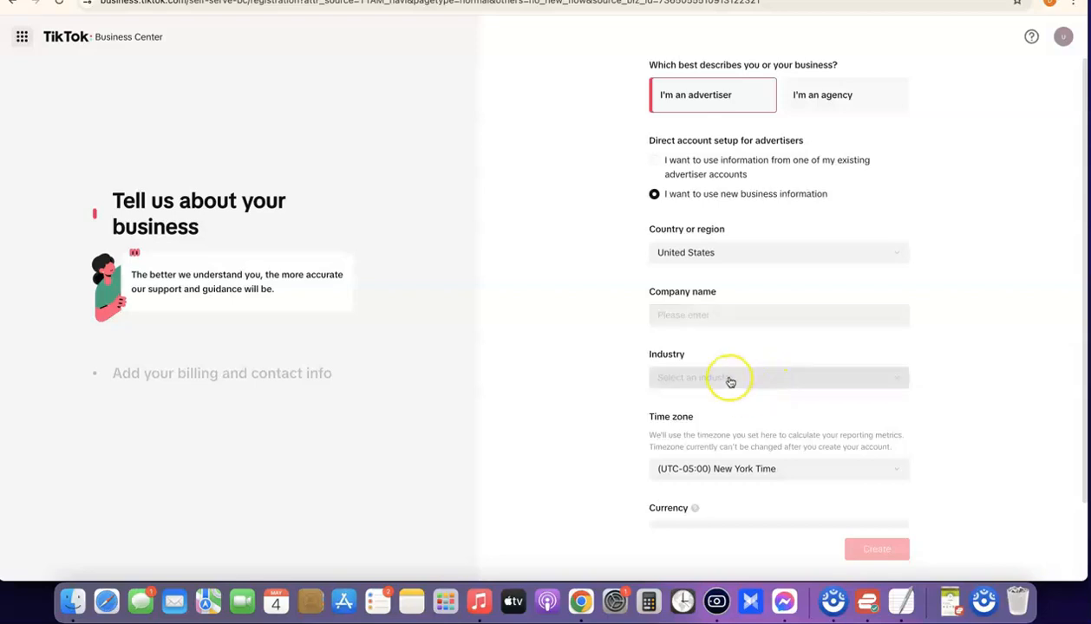
scroll(730, 382, down, 1)
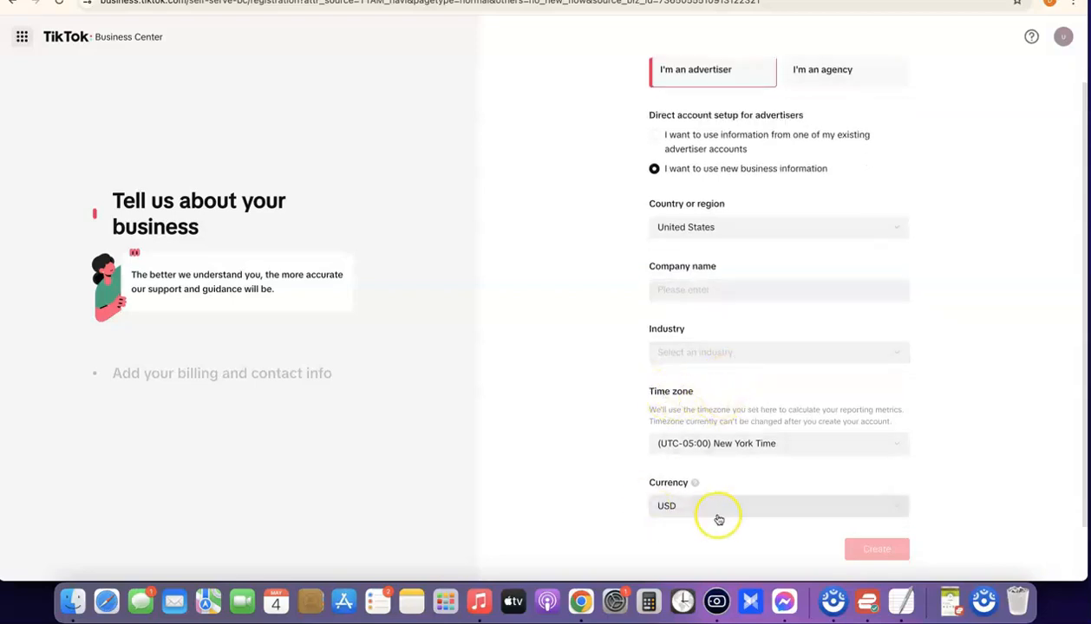
scroll(762, 268, up, 1)
scroll(762, 268, down, 1)
click(679, 292)
text(DR)
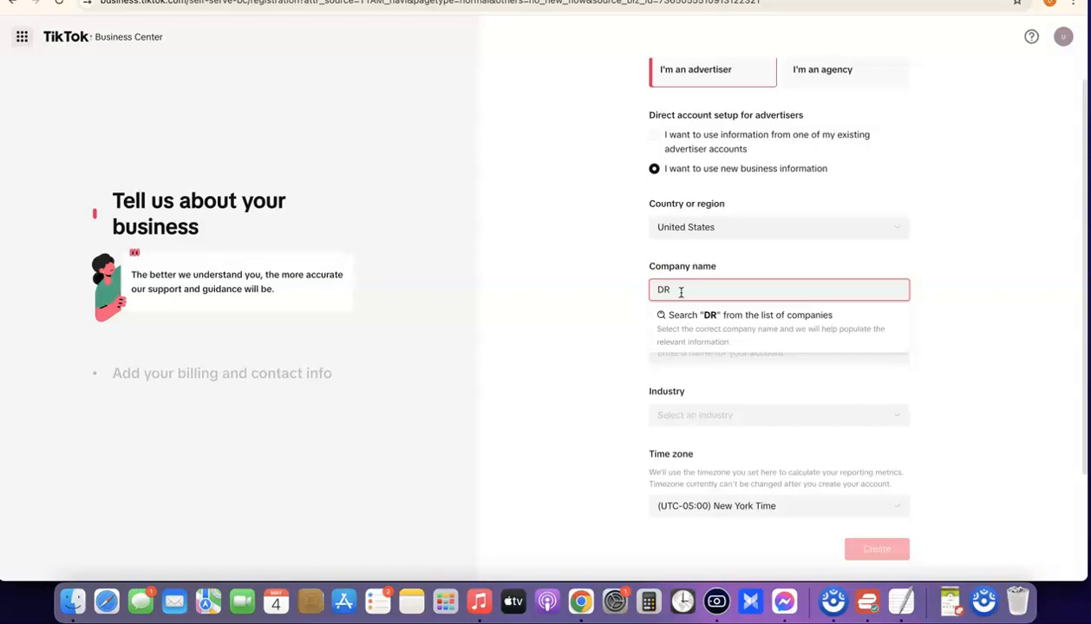
key(BackSpace)
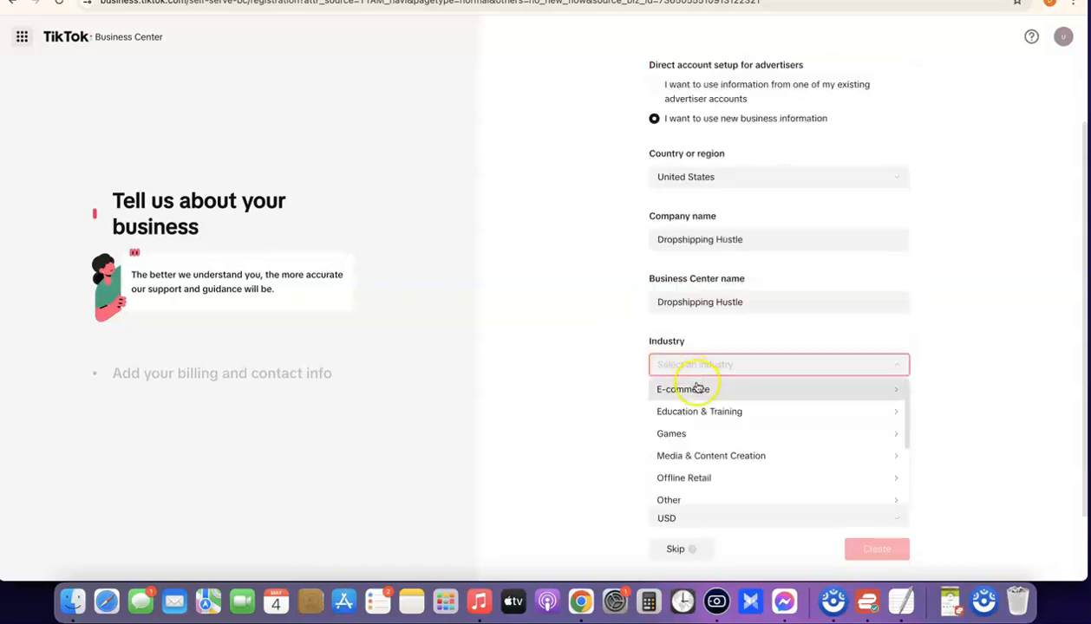
Set the industry to E-commerce/Health & Personal Care and create the Business Center.
click(694, 387)
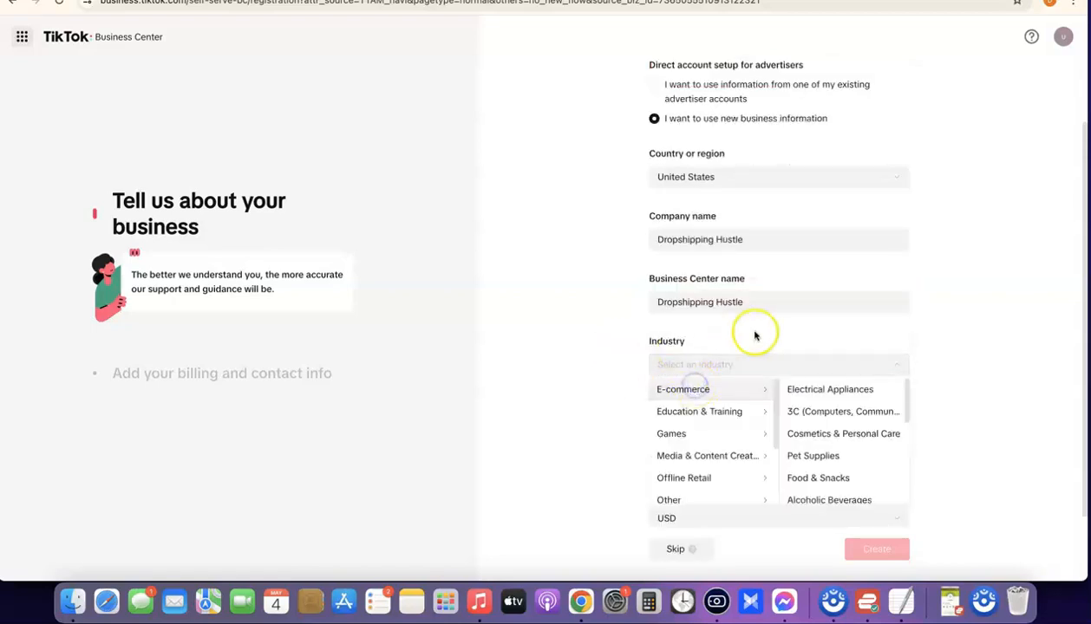
scroll(839, 438, down, 5)
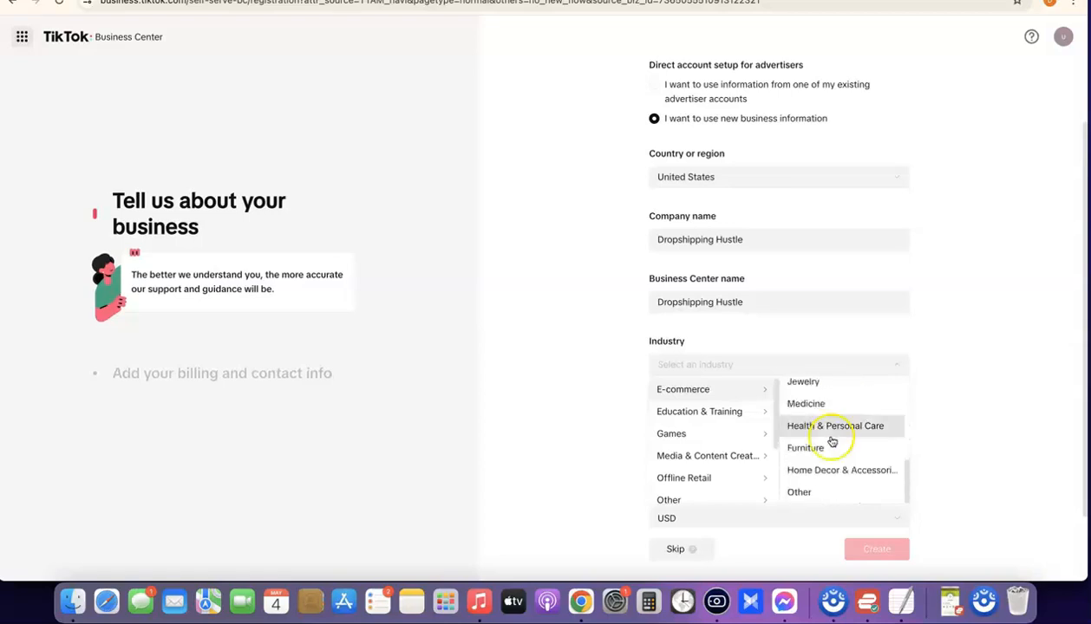
drag(830, 428, 826, 429)
click(828, 437)
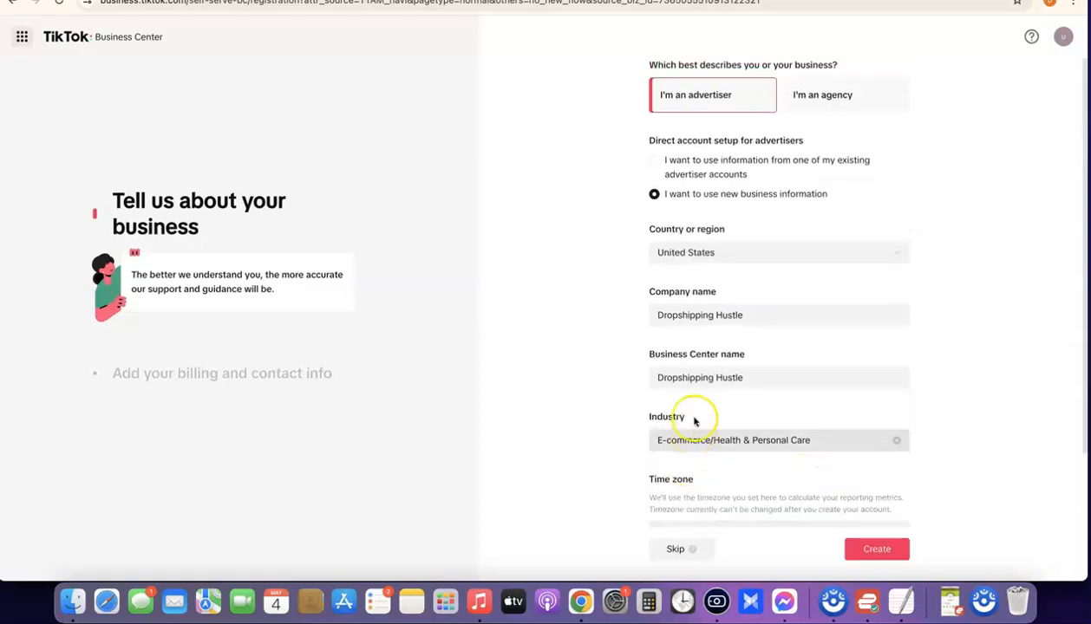
scroll(699, 420, down, 2)
click(888, 550)
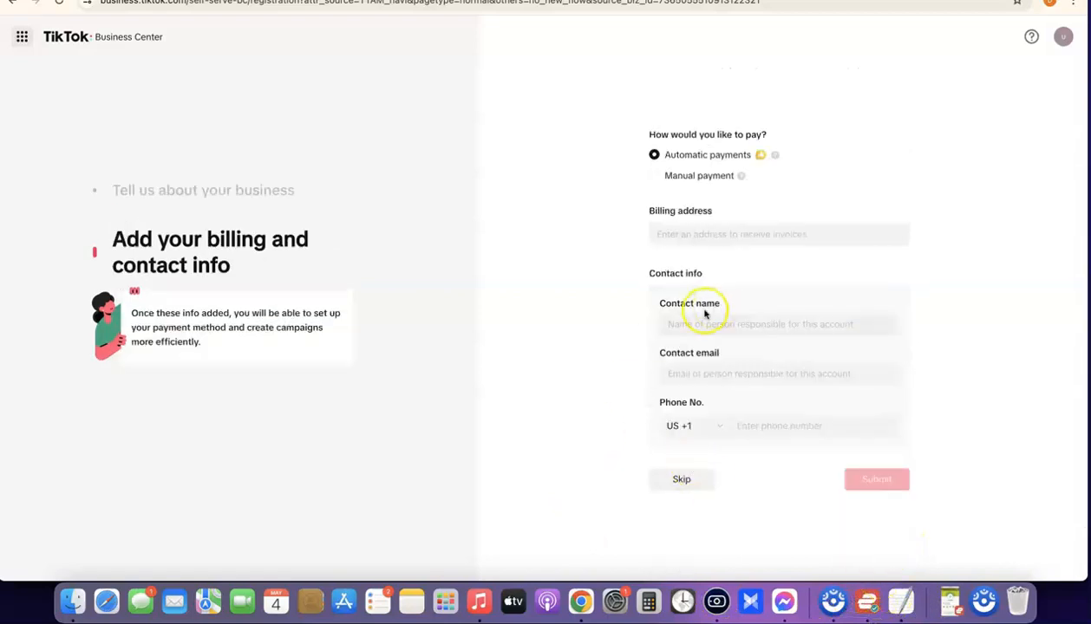
Keep automatic payments, expand the billing address details and set the state to Wyoming.
mouse_move(776, 163)
click(844, 152)
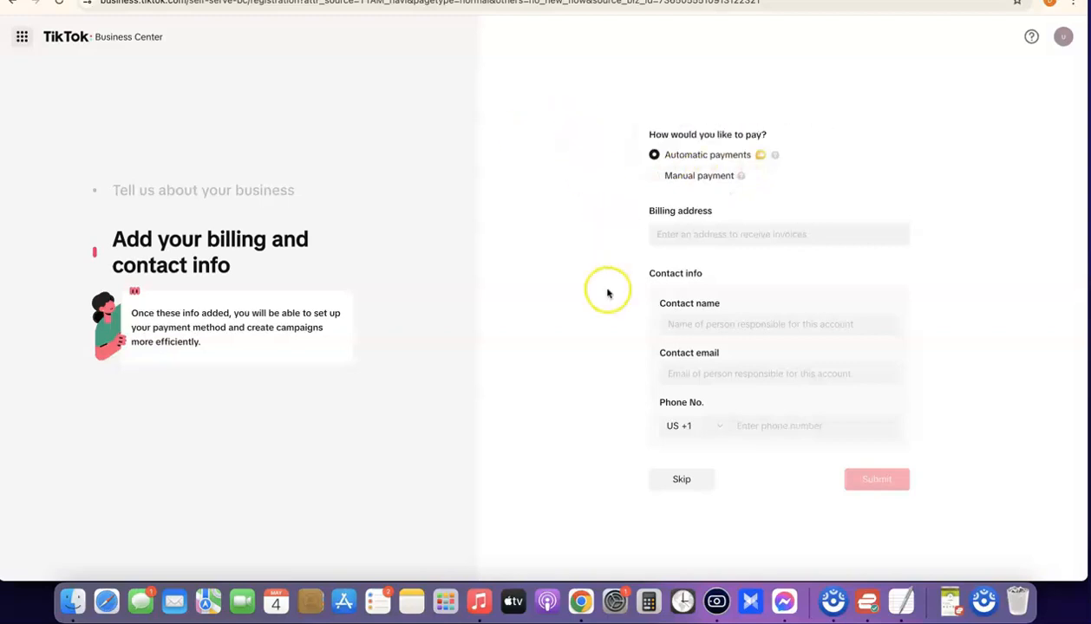
click(711, 238)
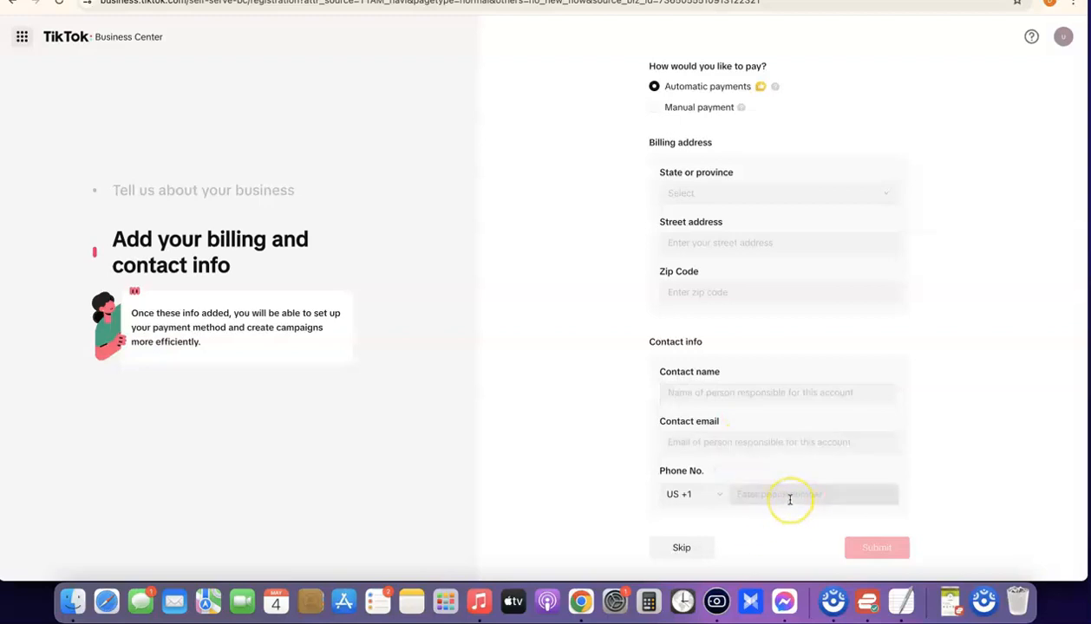
click(759, 195)
scroll(717, 265, down, 1)
scroll(716, 268, down, 15)
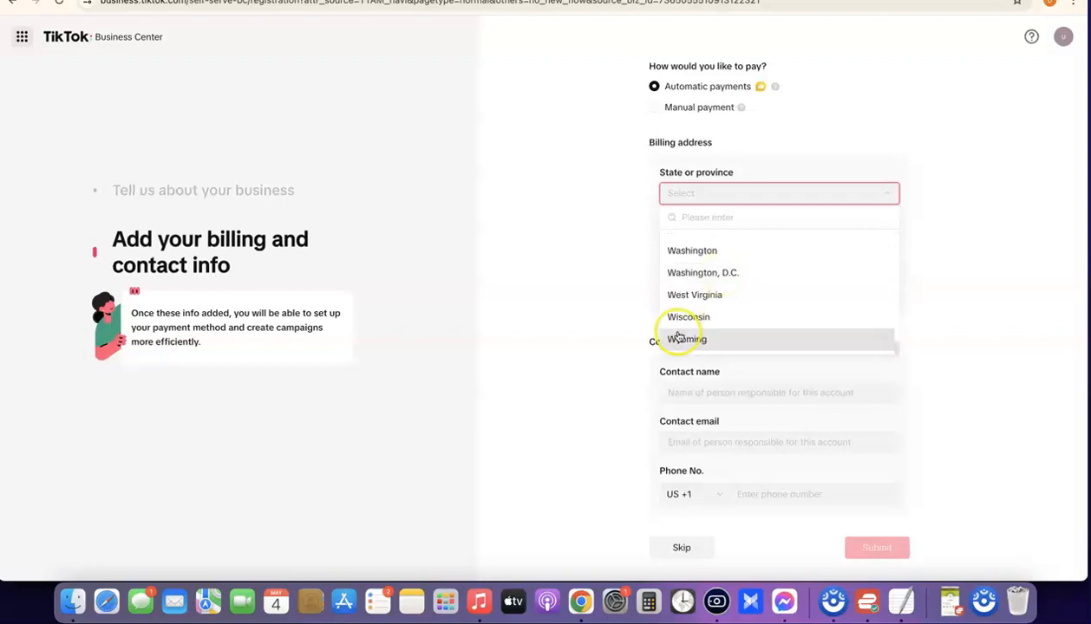
click(679, 338)
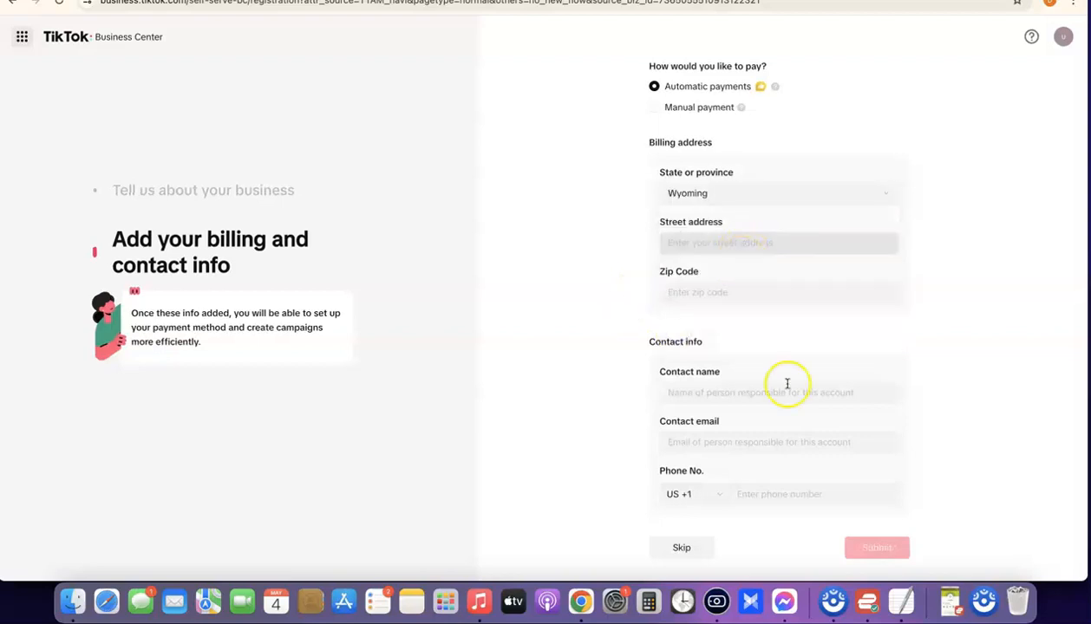
Copy the street address from the text note, fill in the zip code and the contact's name, email and phone number, and submit.
click(902, 601)
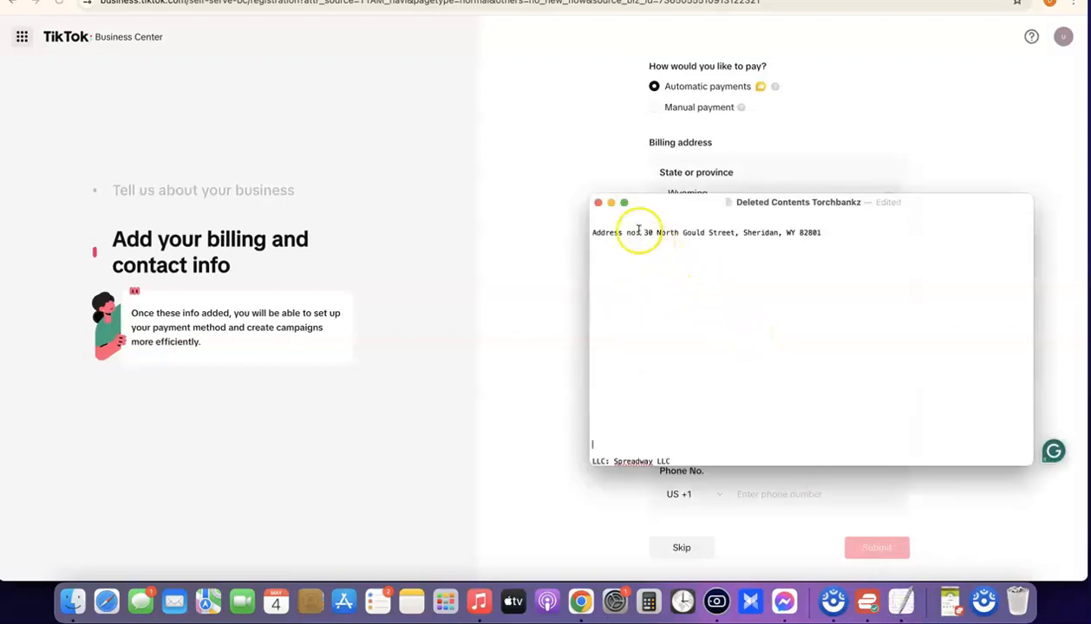
drag(642, 233, 654, 232)
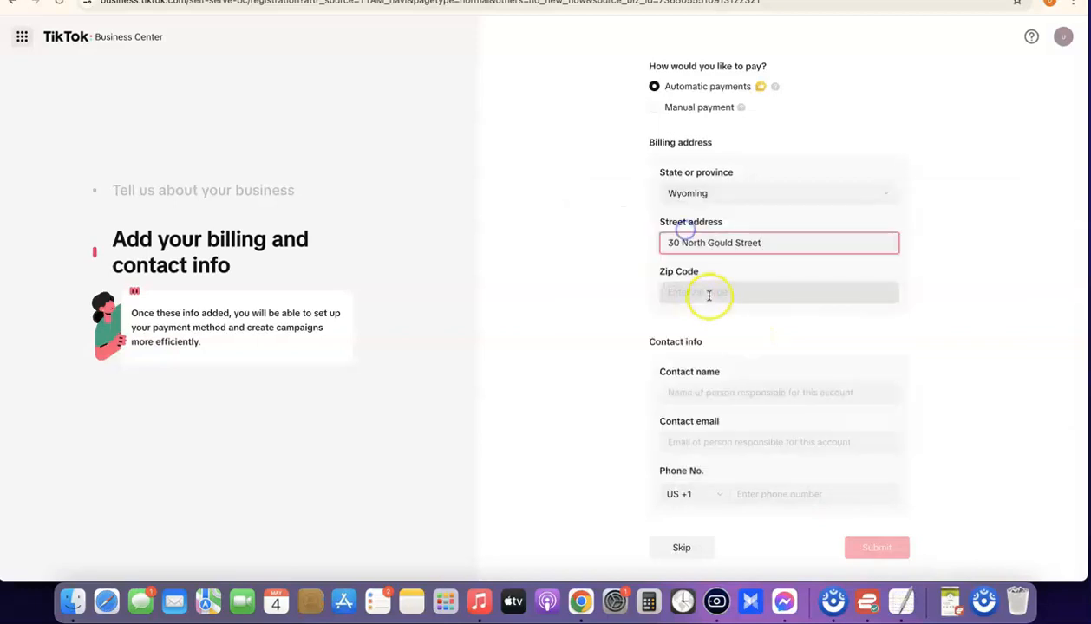
click(708, 293)
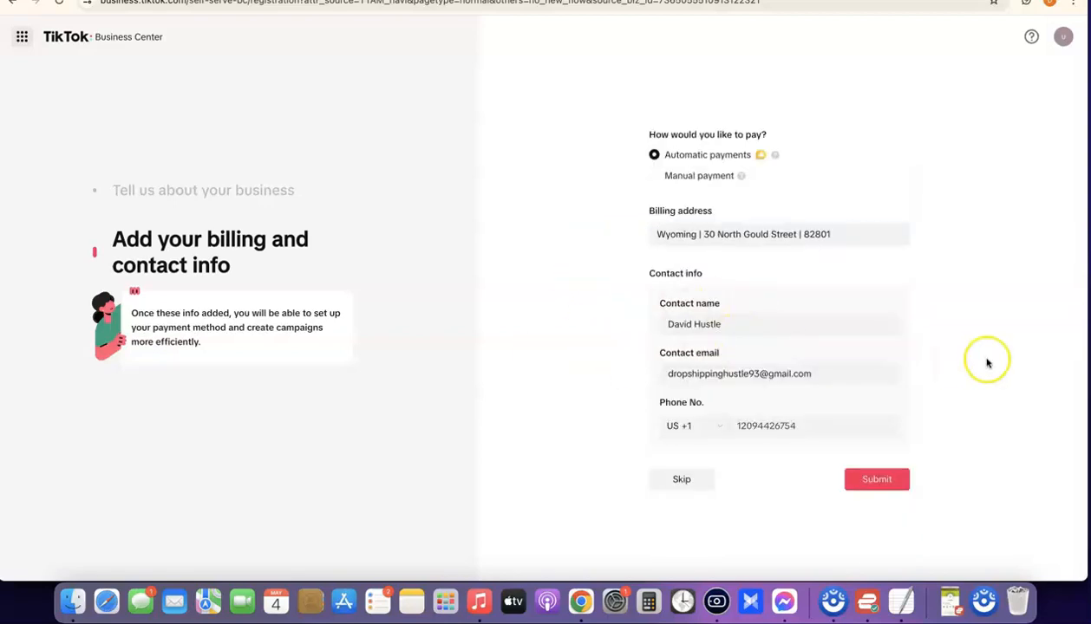
click(880, 480)
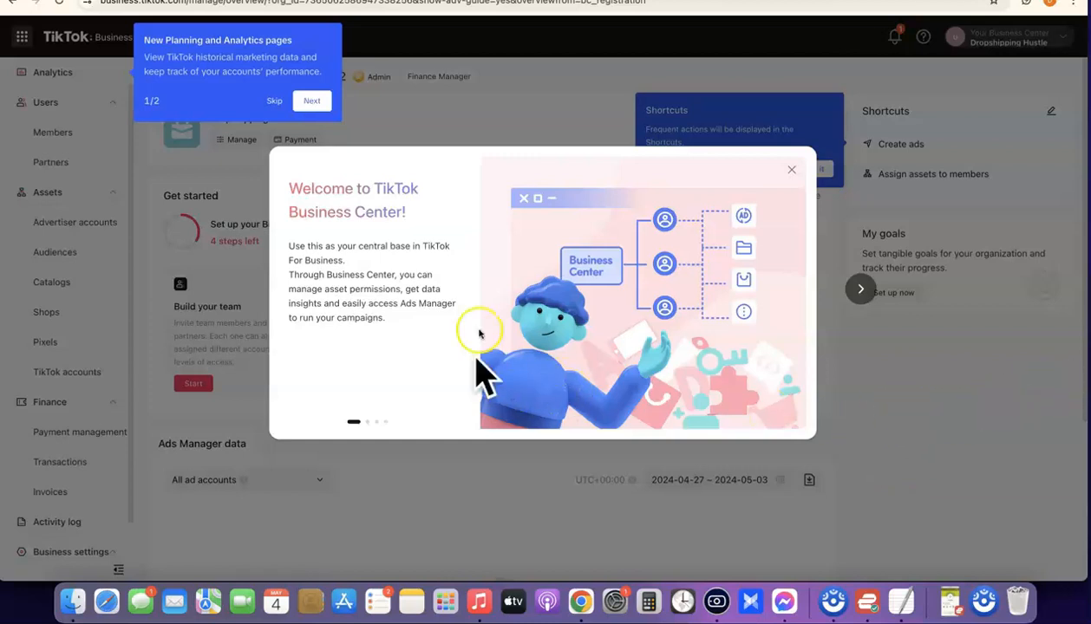
Dismiss the Business Center welcome message and skip the tour of the new Planning and Analytics pages.
click(790, 170)
click(812, 168)
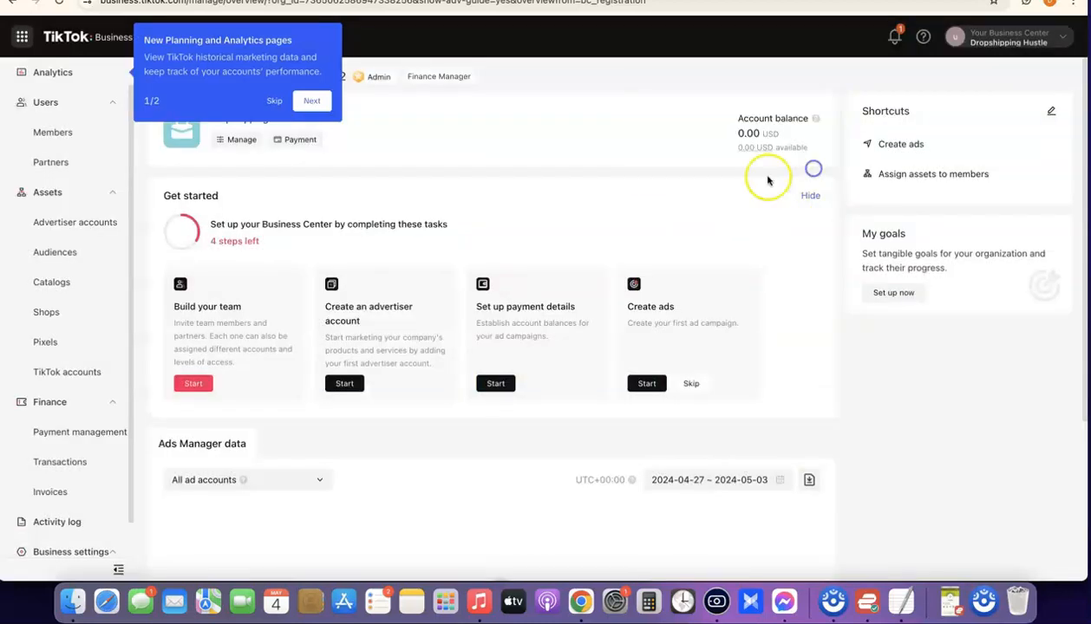
click(274, 102)
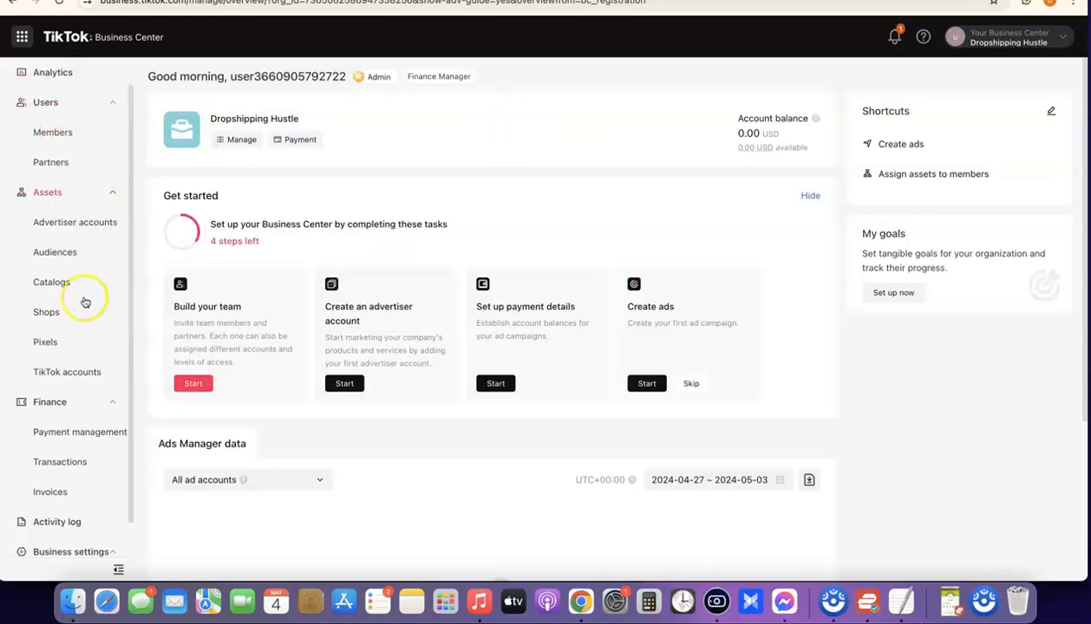
scroll(69, 283, down, 2)
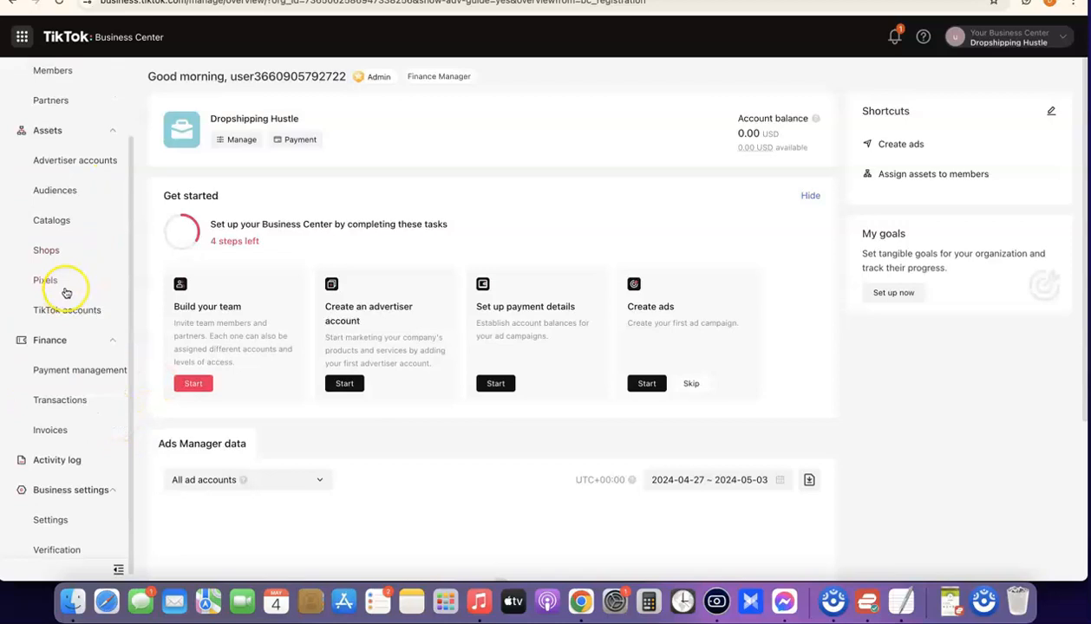